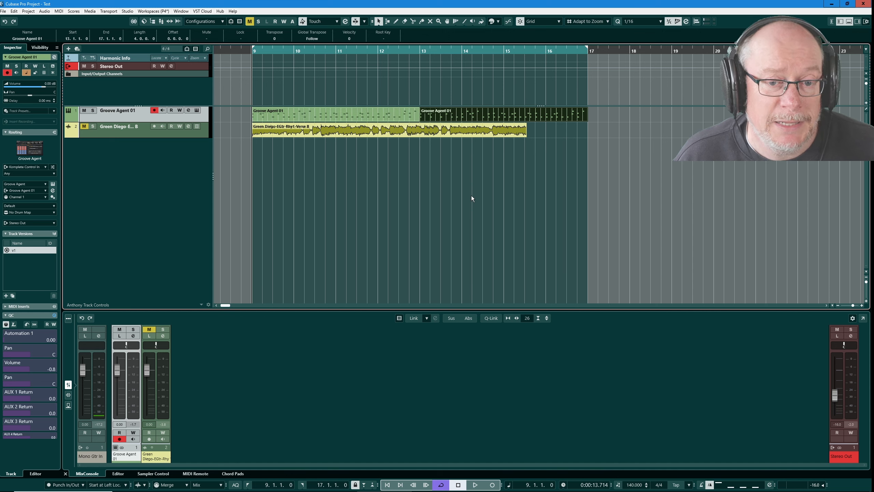
# - Audition the Groove Agent drums alone, the guitar loop alone, and both together by switching the track mutes between playbacks
pyautogui.press('space')
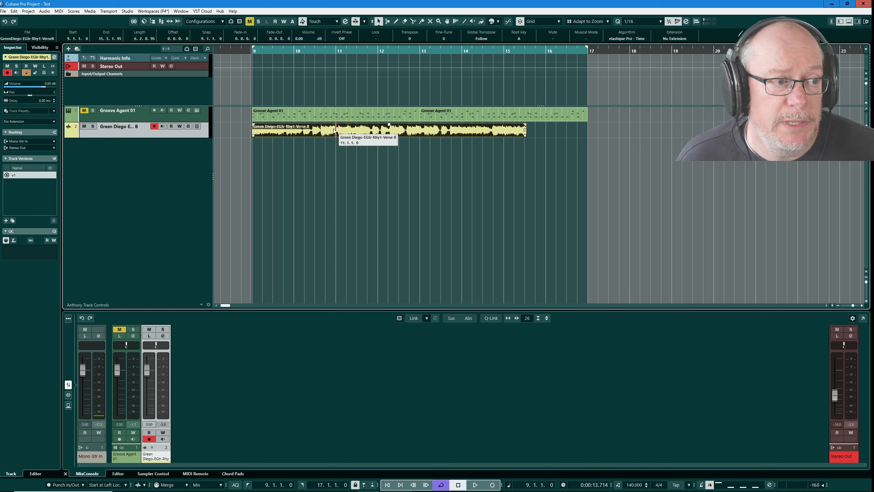
pyautogui.press('space')
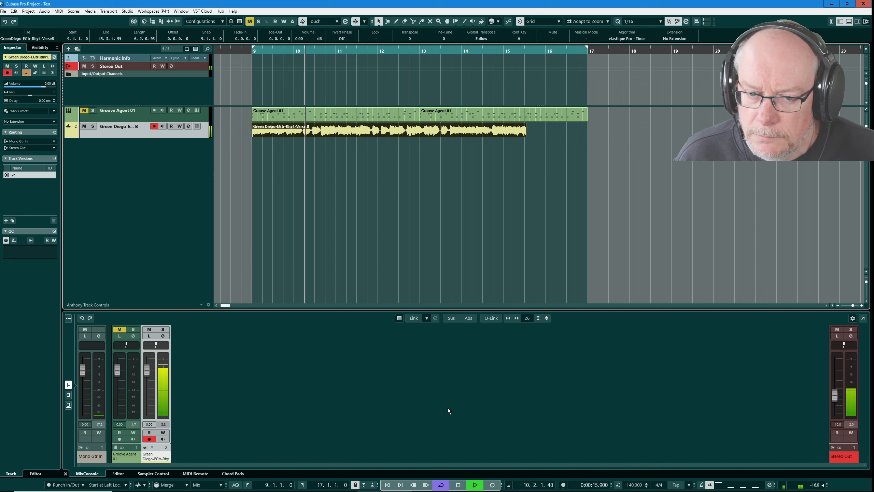
pyautogui.press('space')
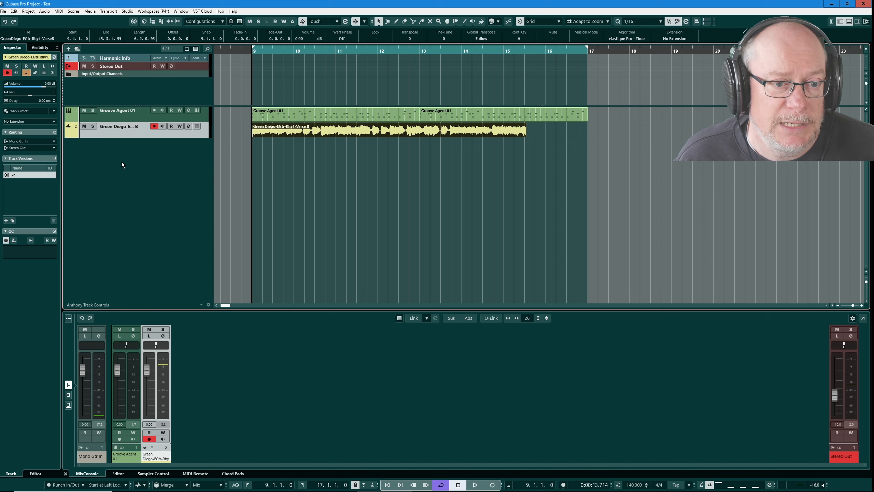
pyautogui.press('space')
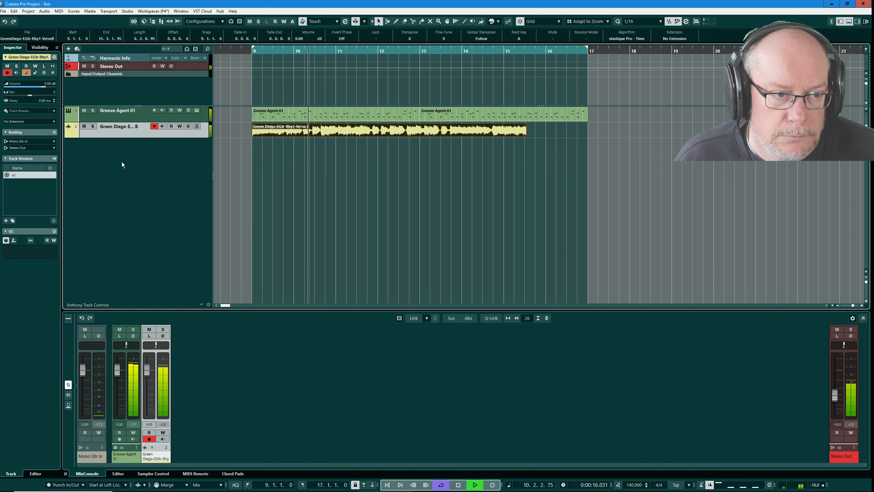
pyautogui.press('space')
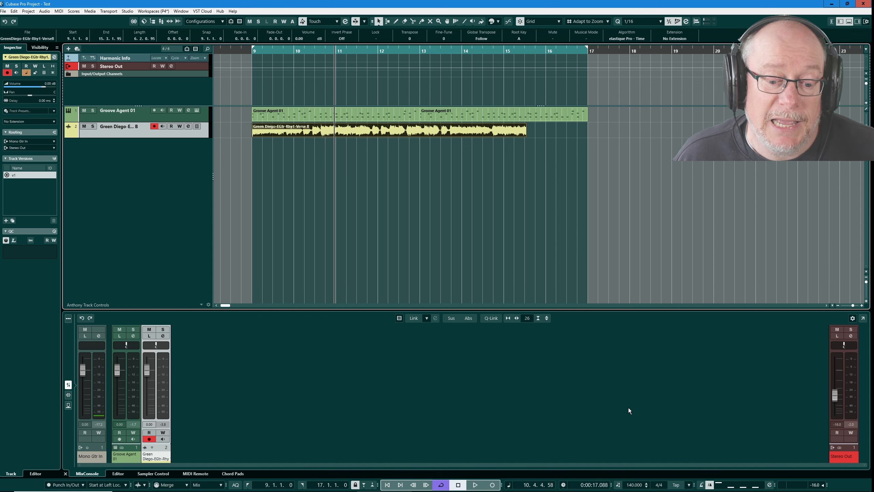
# - Open the guitar loop in the Sample Editor and enable Musical Mode for it
pyautogui.doubleClick(265, 129)
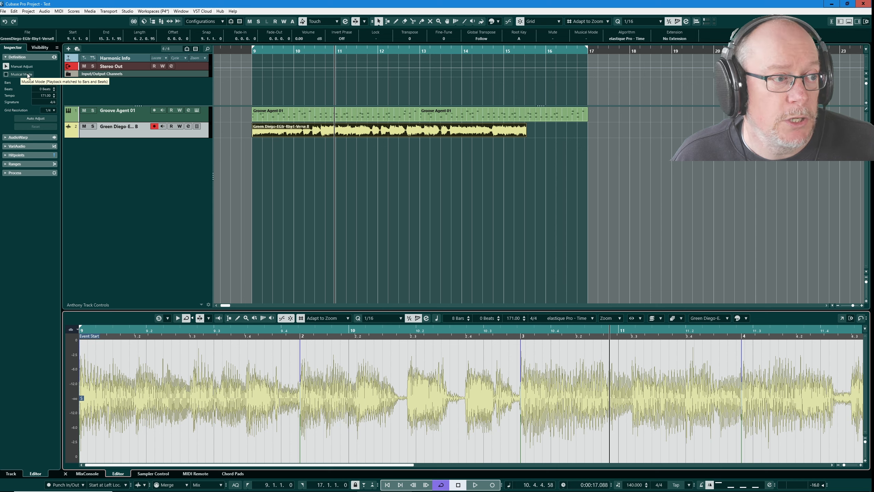
pyautogui.click(6, 75)
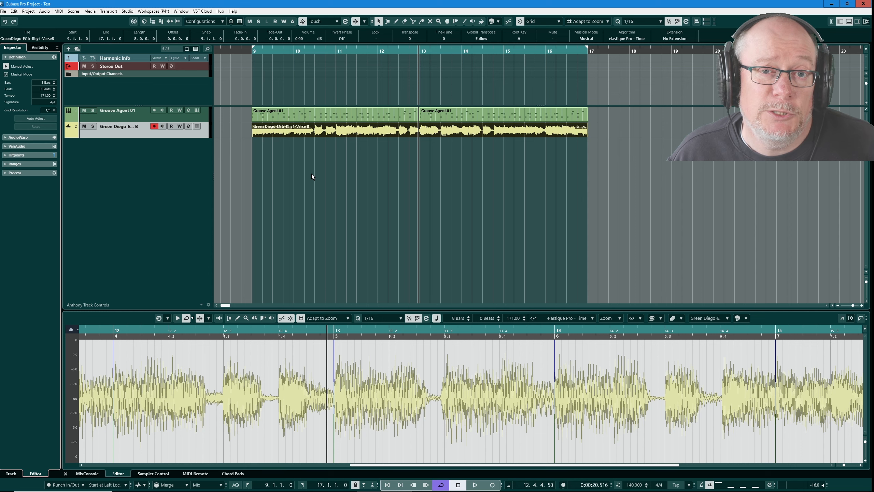
# - Add a Tempo track to the project
pyautogui.scroll(-2, 290, 157)
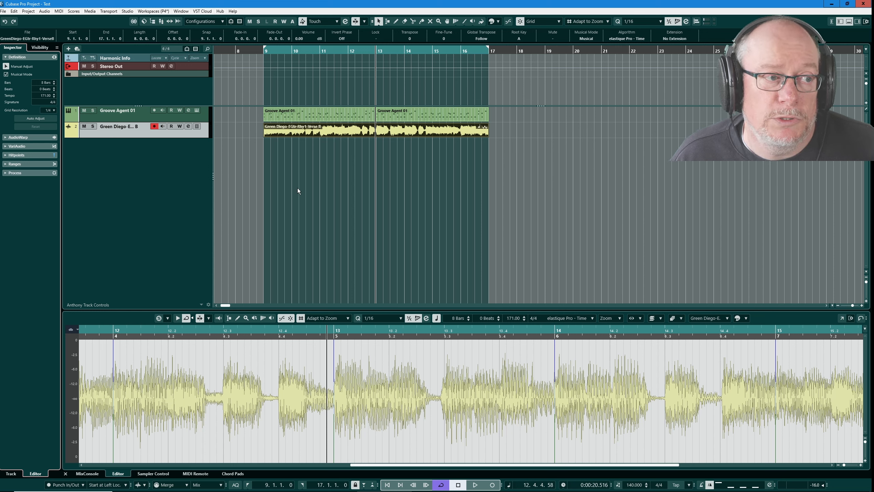
pyautogui.click(69, 50)
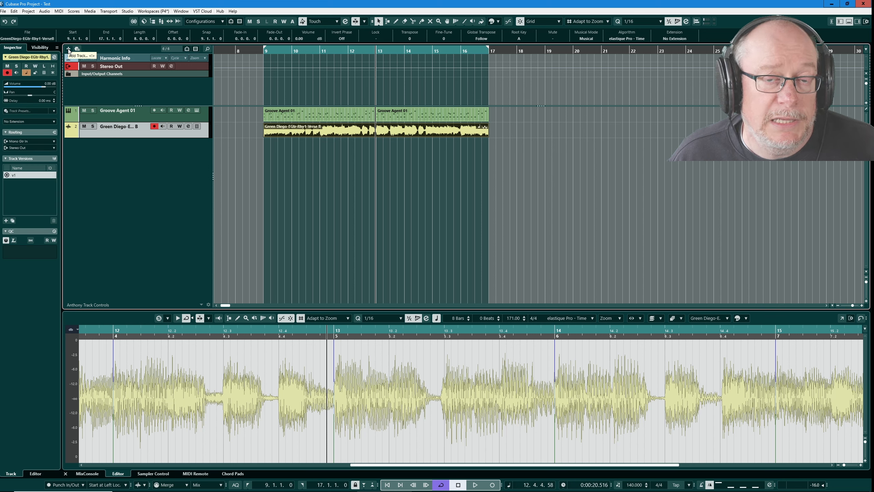
pyautogui.click(69, 50)
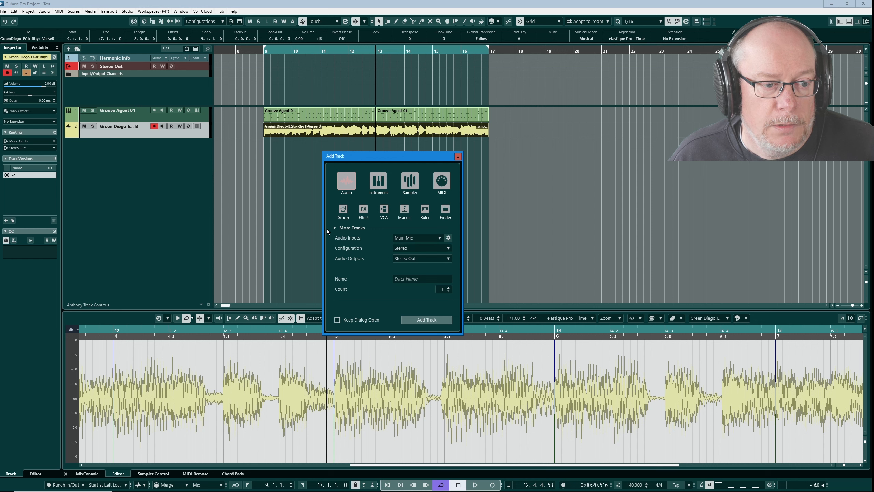
pyautogui.click(337, 228)
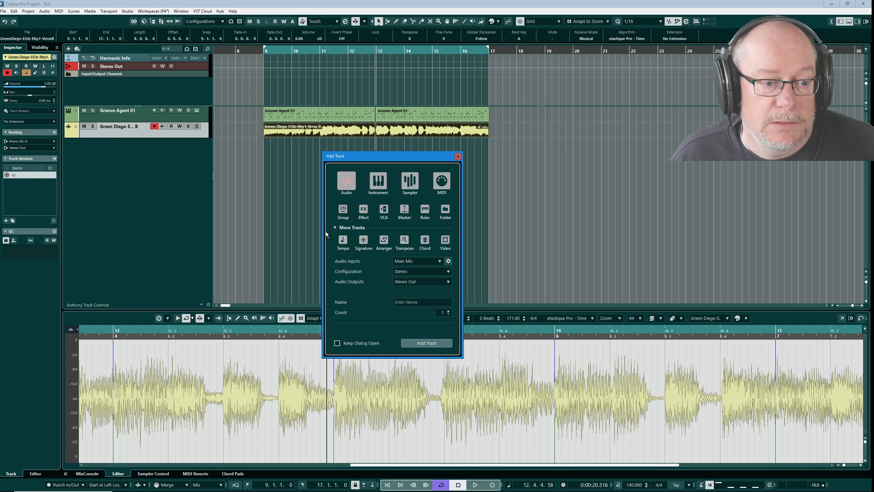
pyautogui.click(342, 240)
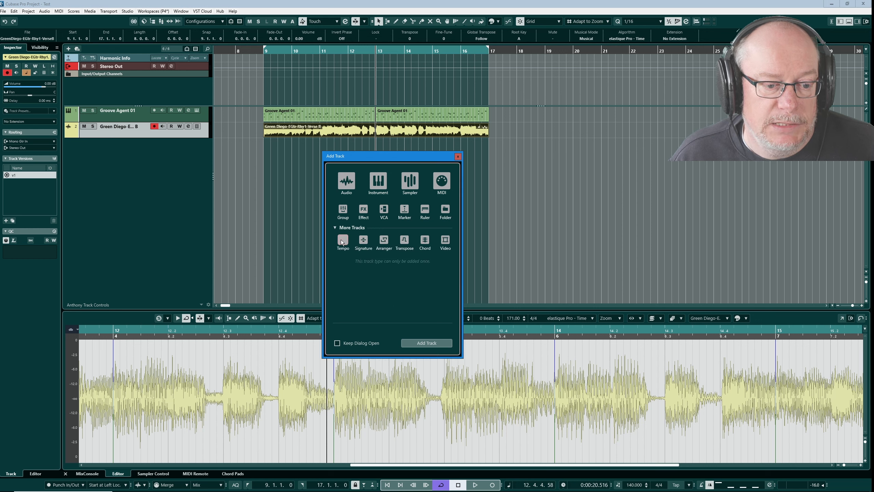
pyautogui.click(427, 343)
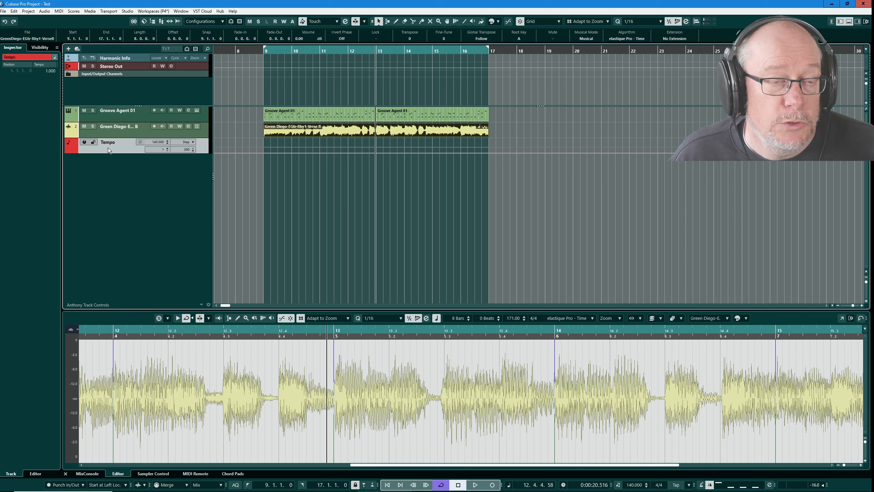
# - Place the Tempo track beneath the guitar track, increase its height and activate it
pyautogui.moveTo(108, 148); pyautogui.dragTo(127, 83)
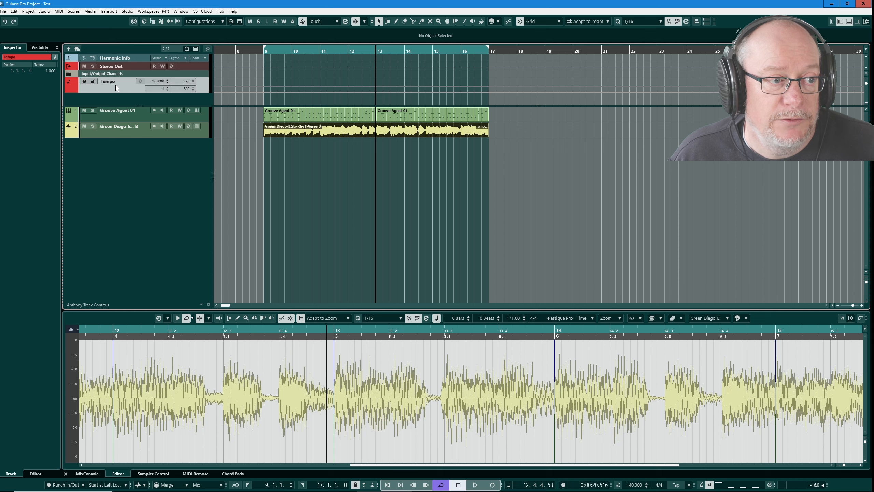
pyautogui.moveTo(115, 85); pyautogui.dragTo(121, 213)
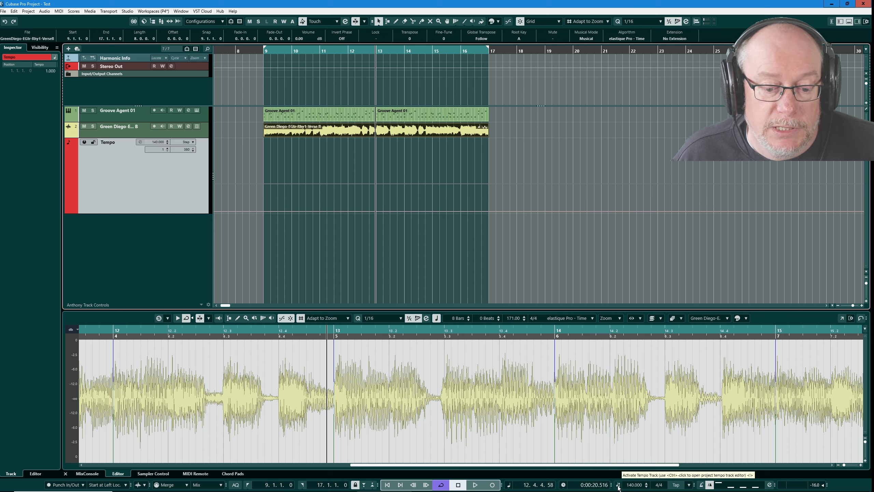
pyautogui.click(84, 142)
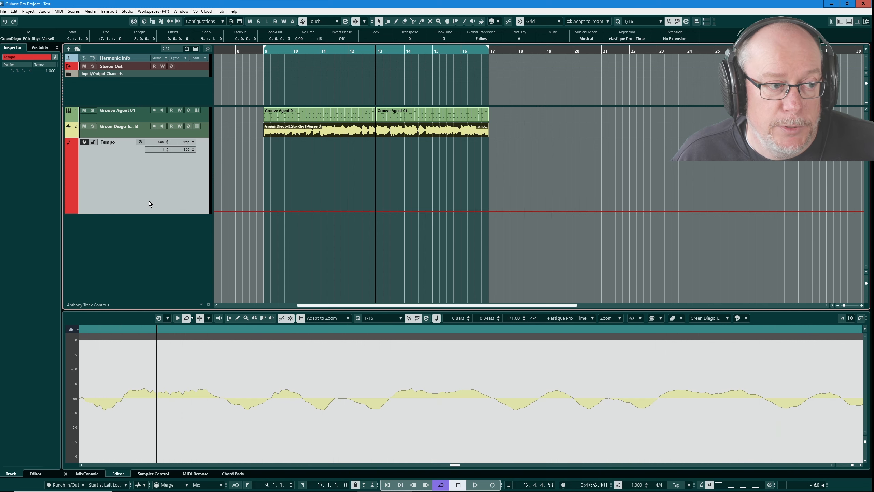
# - Show the MixConsole in the lower zone and set the Tempo track's starting tempo to 150 BPM
pyautogui.click(98, 475)
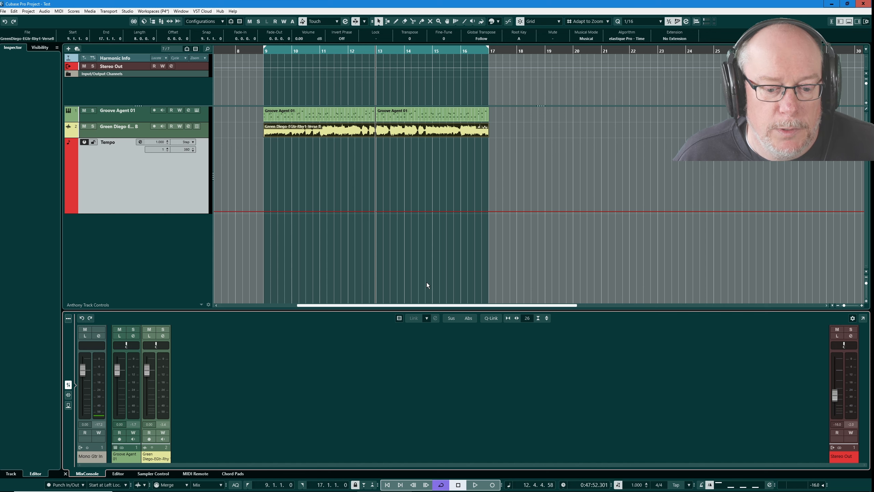
pyautogui.click(267, 305)
pyautogui.press('8')
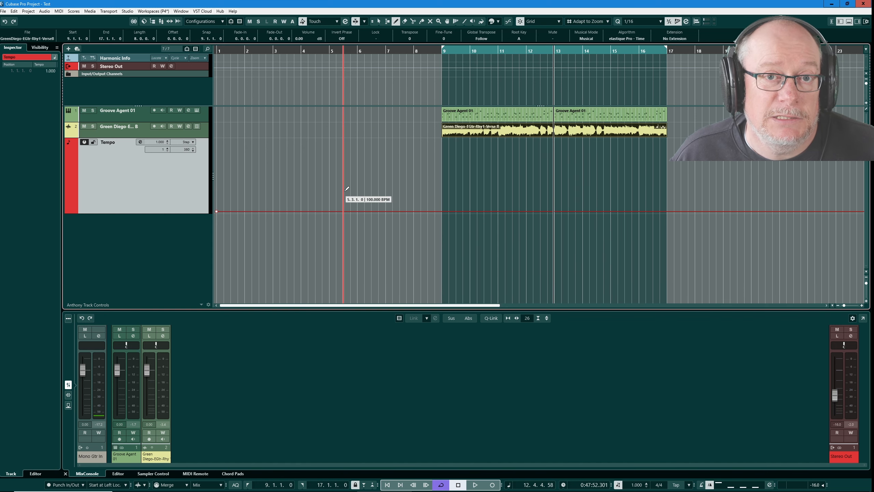
pyautogui.press('g')
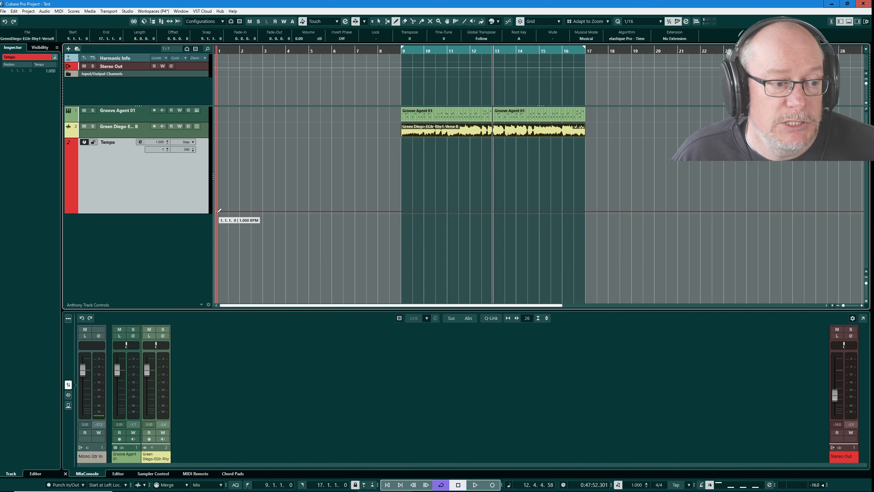
pyautogui.rightClick(228, 199)
pyautogui.click(234, 200)
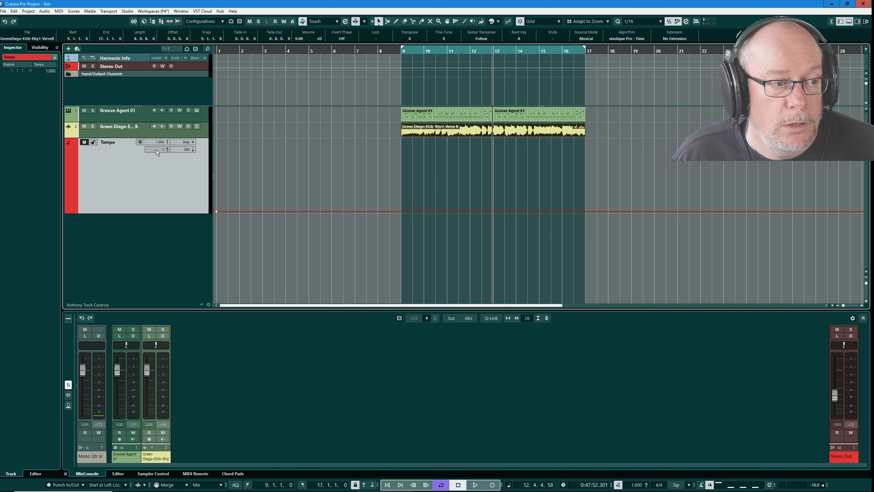
pyautogui.click(160, 142)
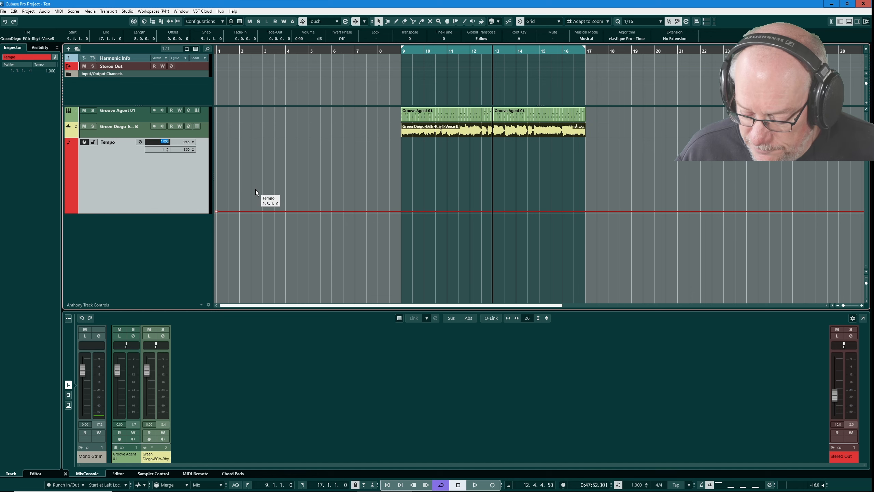
pyautogui.write('150')
pyautogui.press('Return')
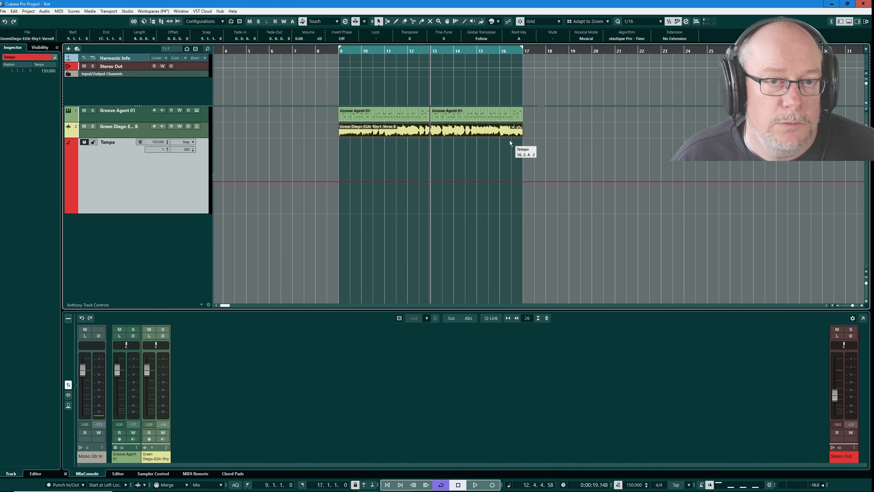
# - Duplicate the drum and guitar events together so the copies start at bar 17
pyautogui.moveTo(408, 122); pyautogui.dragTo(529, 127)
pyautogui.hotkey('ctrl', 'd')
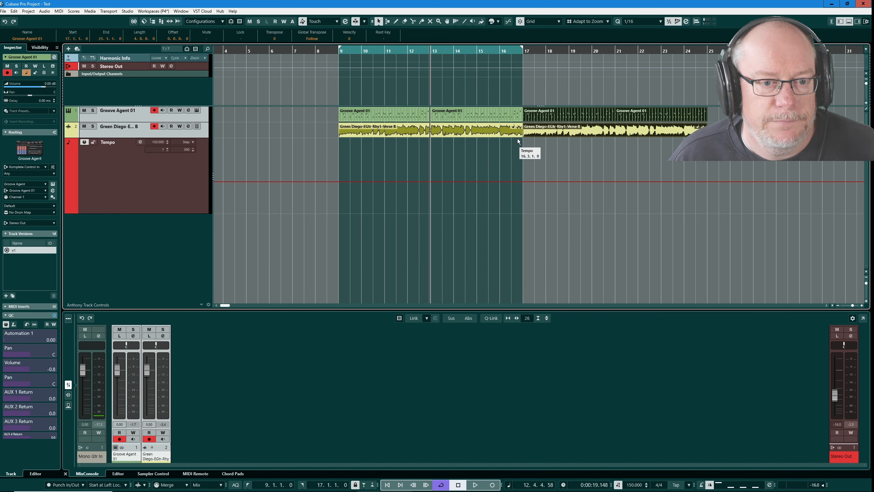
# - Draw a 135 BPM tempo point at bar 17 and extend the cycle range to bar 25
pyautogui.scroll(1, 754, 148)
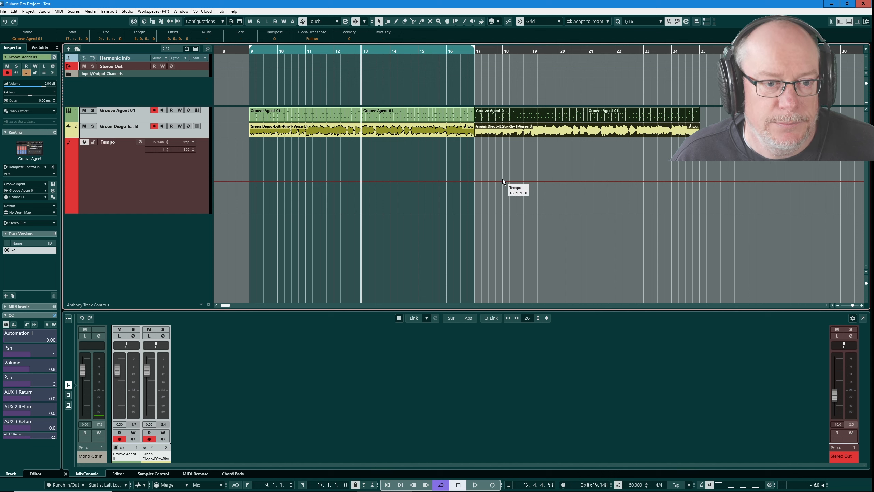
pyautogui.rightClick(473, 172)
pyautogui.click(489, 171)
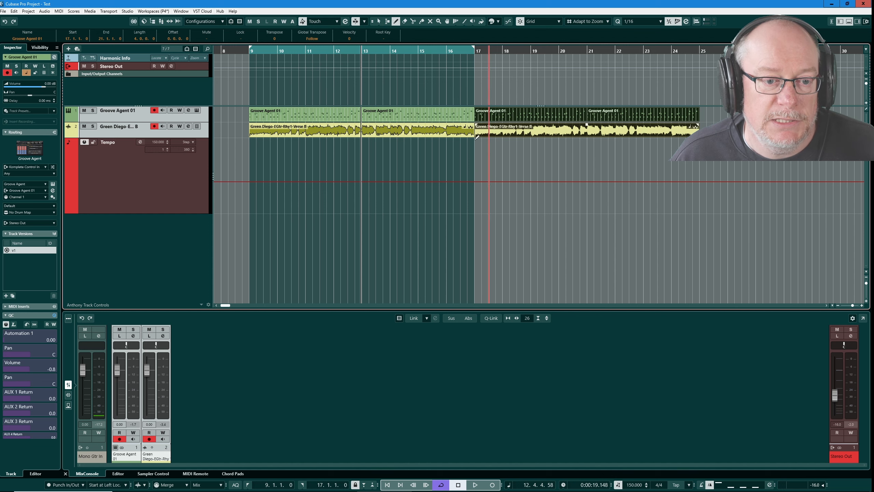
pyautogui.click(475, 184)
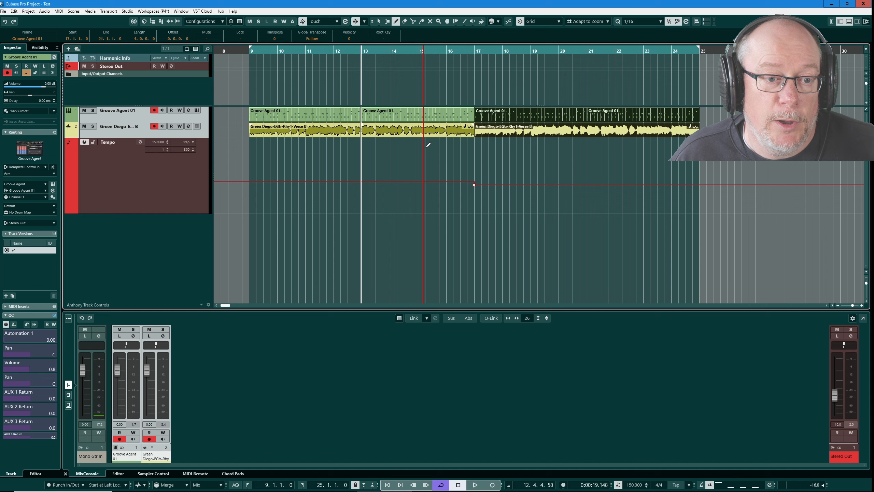
pyautogui.press('1')
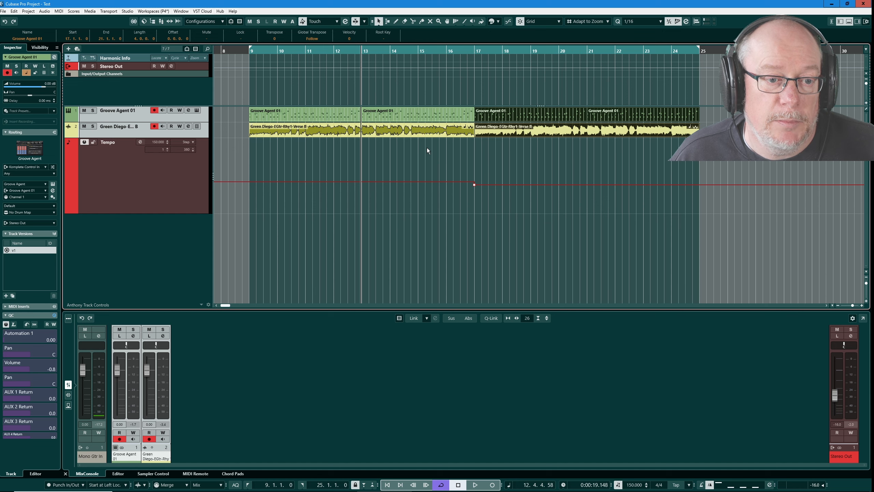
pyautogui.click(427, 148)
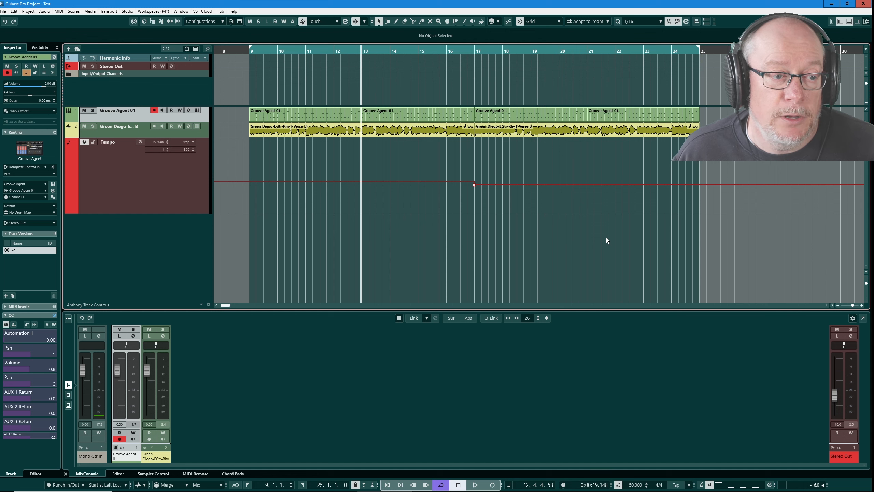
# - Play the arrangement from bar 9 past the tempo change at bar 17 and stop playback
pyautogui.press('KP_1')
pyautogui.press('space')
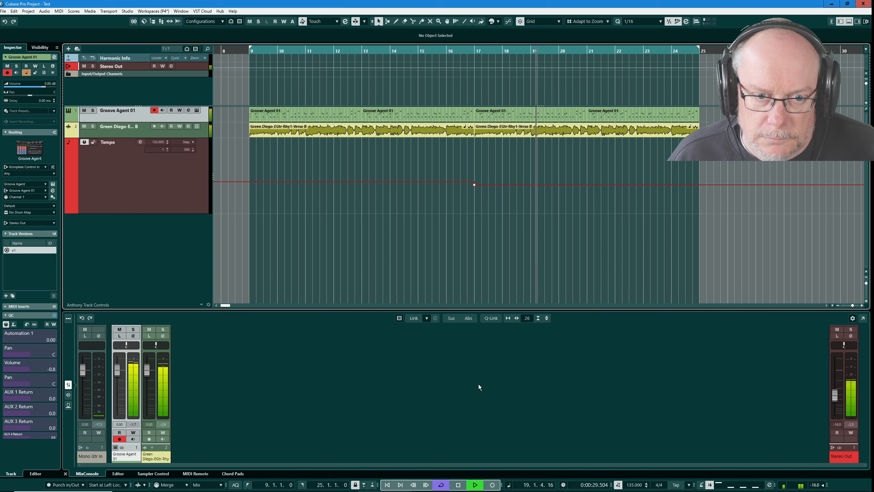
pyautogui.click(457, 484)
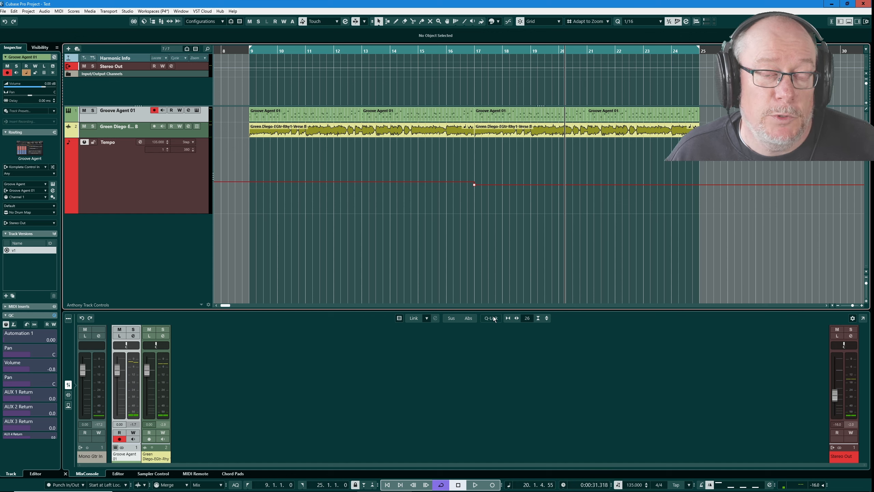
# - Reopen the first guitar event in the Sample Editor to check its Musical Mode setting
pyautogui.press('Down')
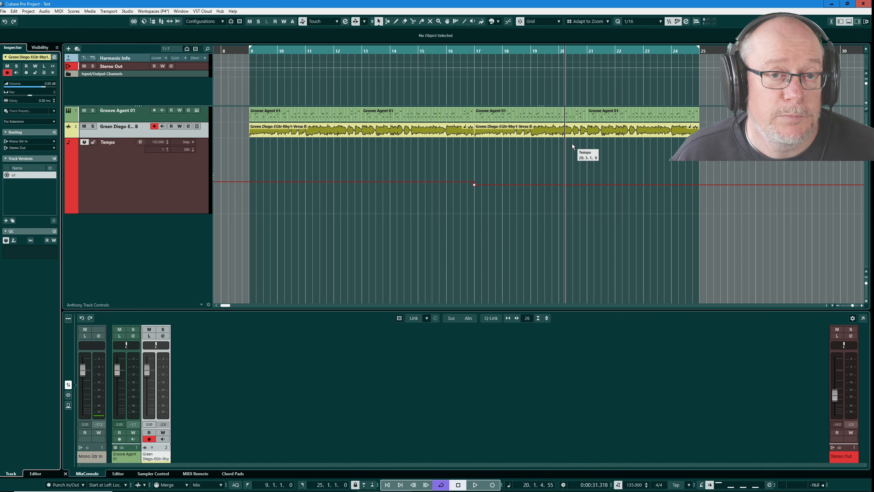
pyautogui.click(341, 130)
pyautogui.doubleClick(341, 130)
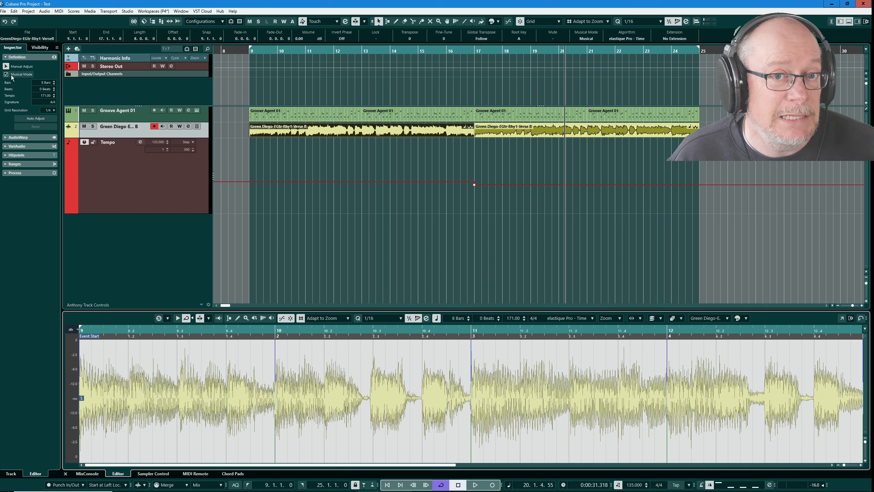
# - Select the guitar track and set its time base to musical
pyautogui.click(123, 136)
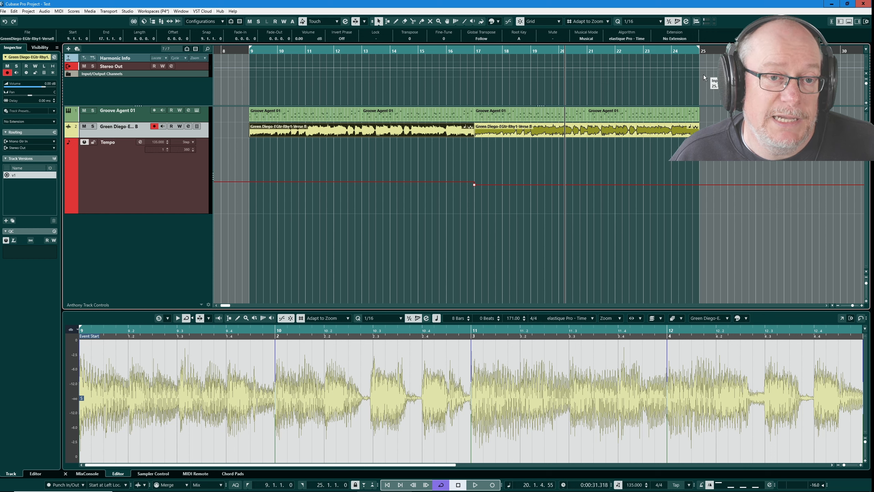
pyautogui.click(26, 72)
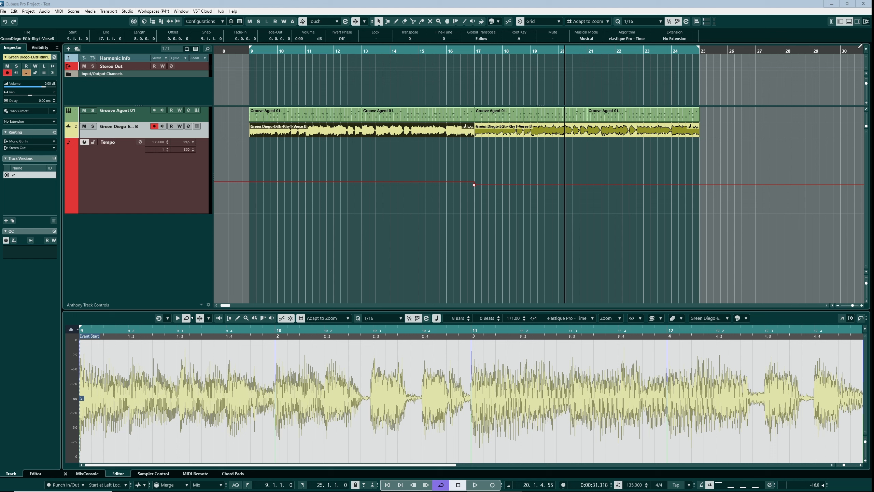
# - Switch the project ruler to seconds and place the cursor at several times, ending at 17 seconds
pyautogui.click(867, 50)
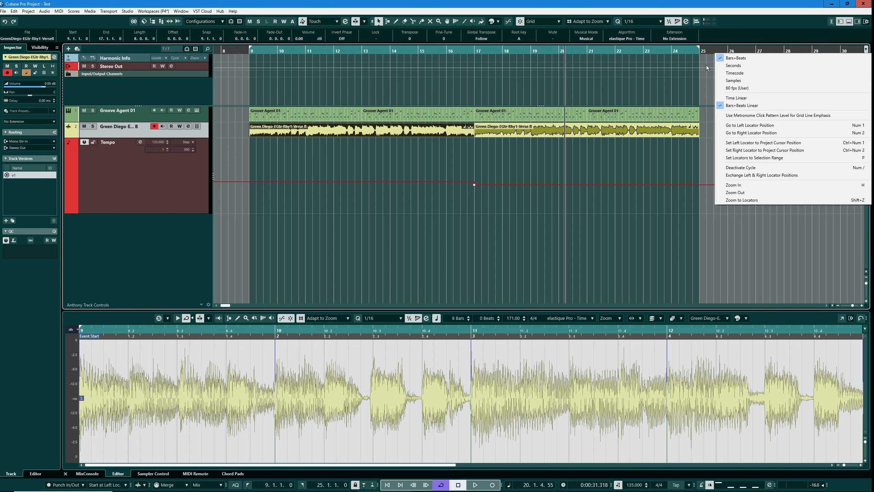
pyautogui.click(738, 66)
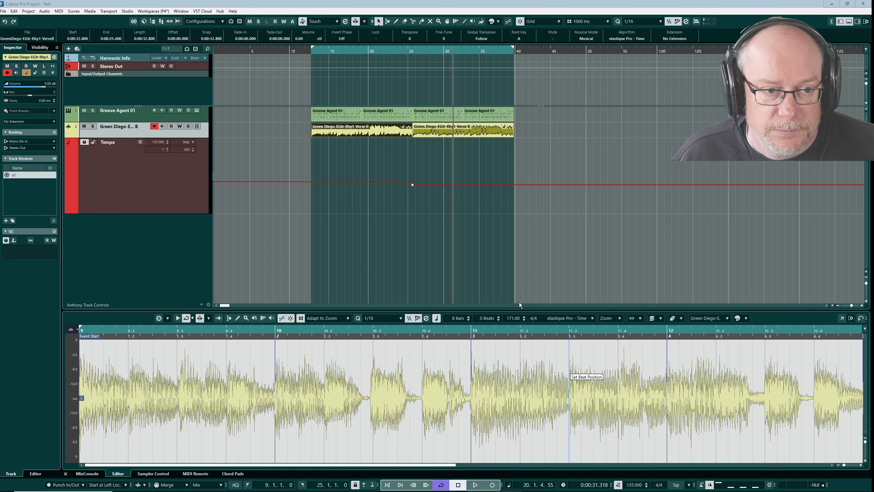
pyautogui.click(337, 51)
pyautogui.click(353, 51)
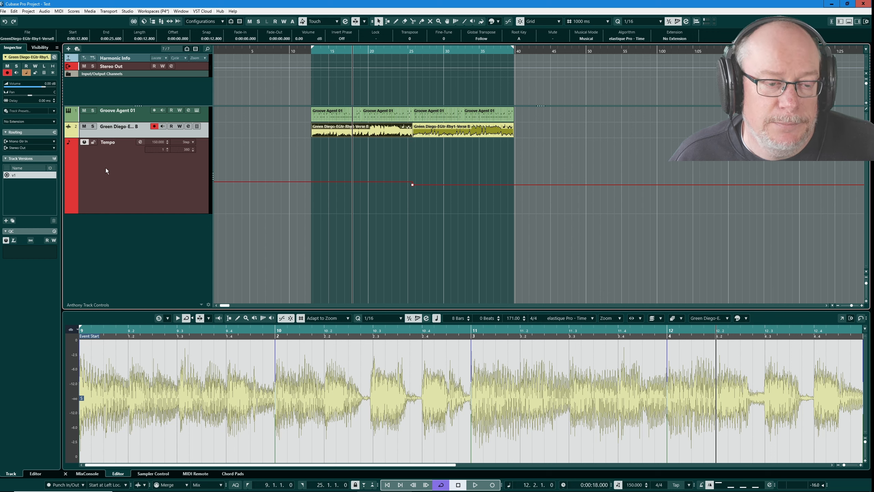
pyautogui.click(367, 51)
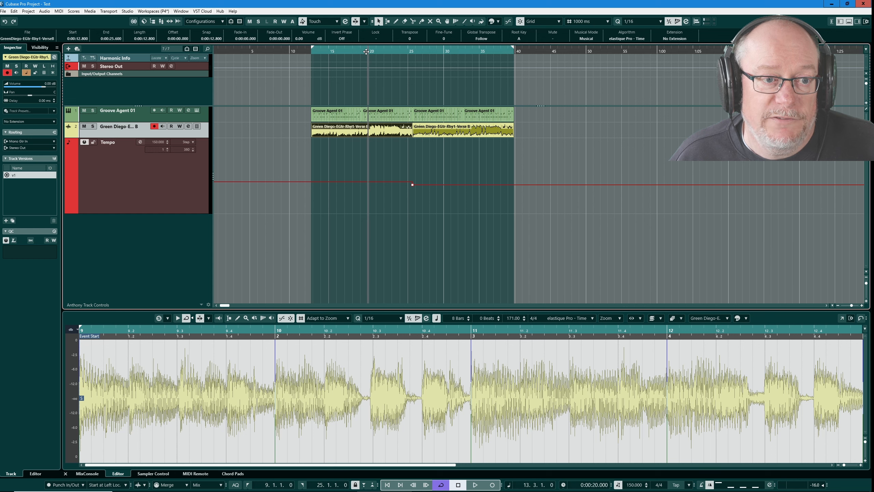
pyautogui.click(344, 51)
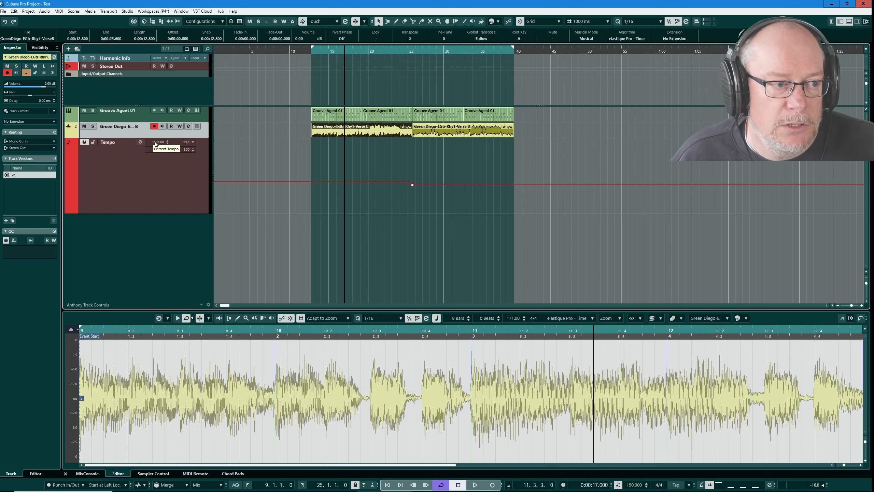
# - Vary the starting tempo on the Tempo track, trying 160 and 158 BPM and ending at 133 BPM
pyautogui.scroll(2, 156, 142)
pyautogui.moveTo(157, 137)
pyautogui.mouseDown()
pyautogui.moveTo(164, 127)
pyautogui.moveTo(163, 158)
pyautogui.moveTo(165, 131)
pyautogui.mouseUp()
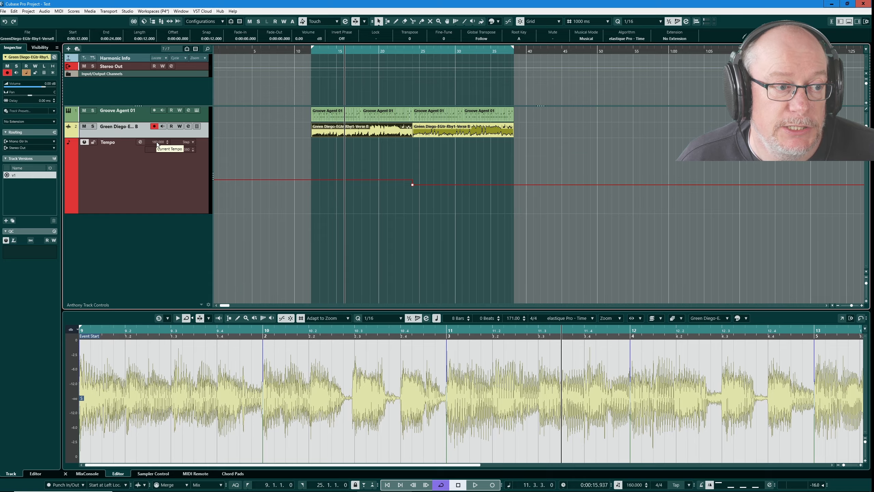
pyautogui.moveTo(167, 145); pyautogui.dragTo(164, 107)
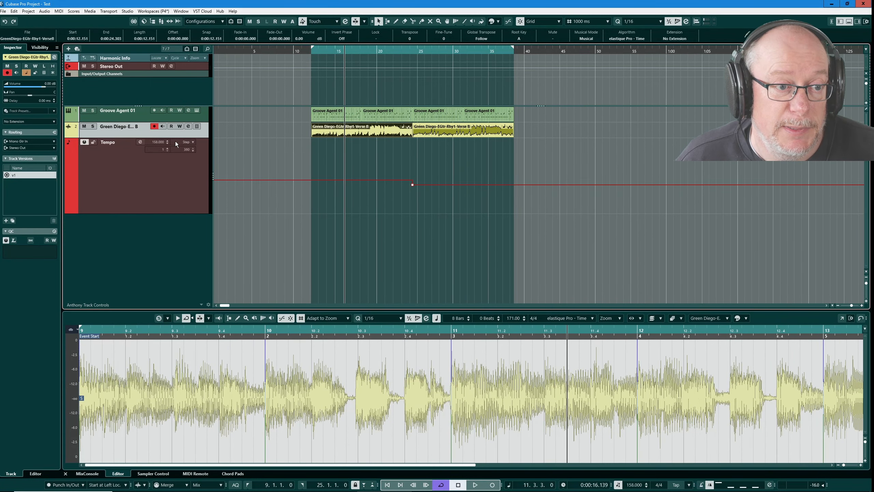
pyautogui.moveTo(154, 143); pyautogui.dragTo(153, 171)
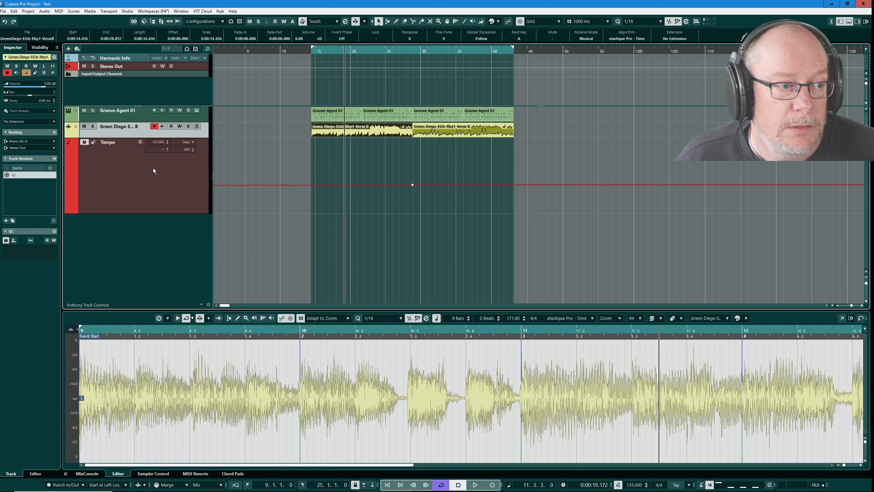
# - Set the guitar track's time base to linear and change the starting tempo on the Tempo track again
pyautogui.click(27, 73)
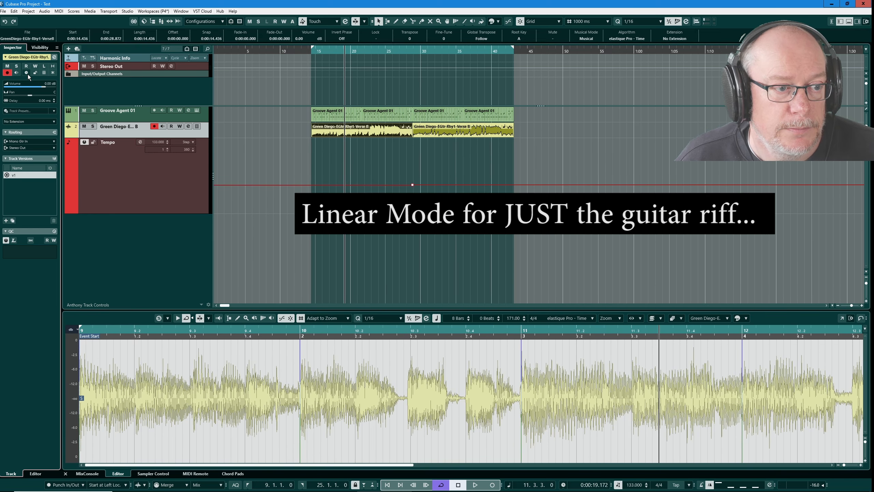
pyautogui.moveTo(154, 144)
pyautogui.mouseDown()
pyautogui.moveTo(153, 174)
pyautogui.moveTo(161, 130)
pyautogui.moveTo(154, 151)
pyautogui.mouseUp()
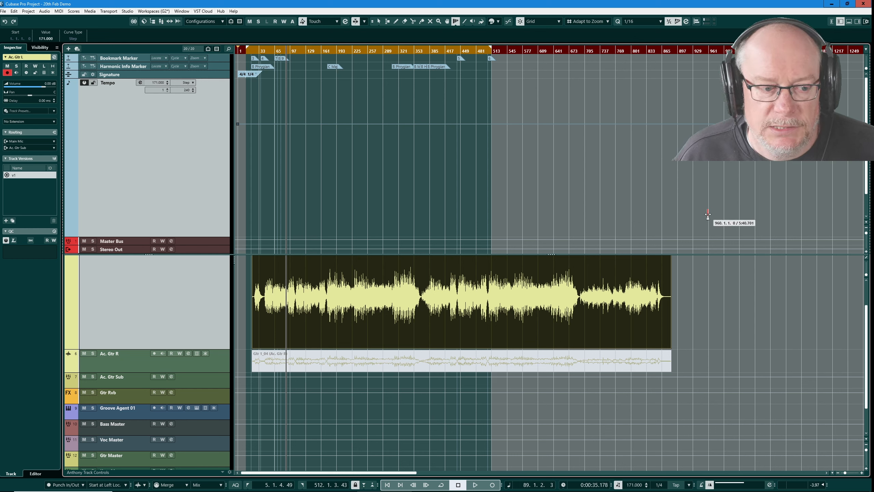
# - Play the acoustic guitar recording in the 20th Feb Demo project from bar 89 and stop playback
pyautogui.press('space')
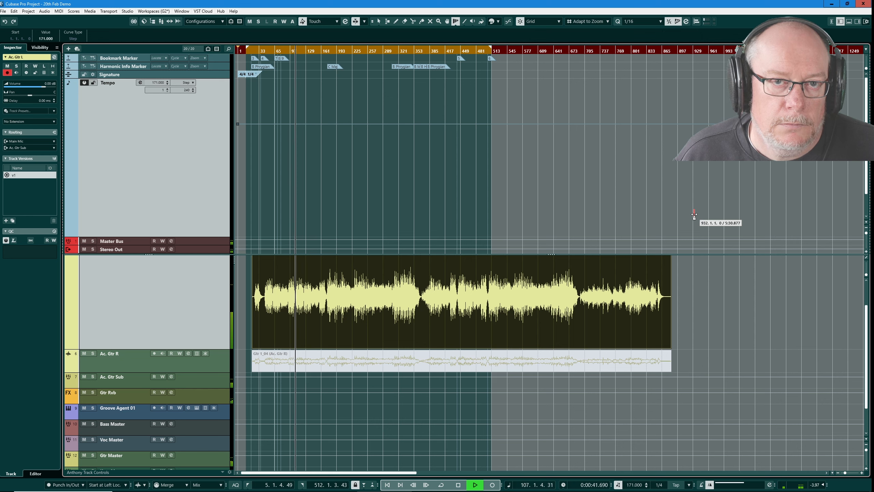
pyautogui.press('space')
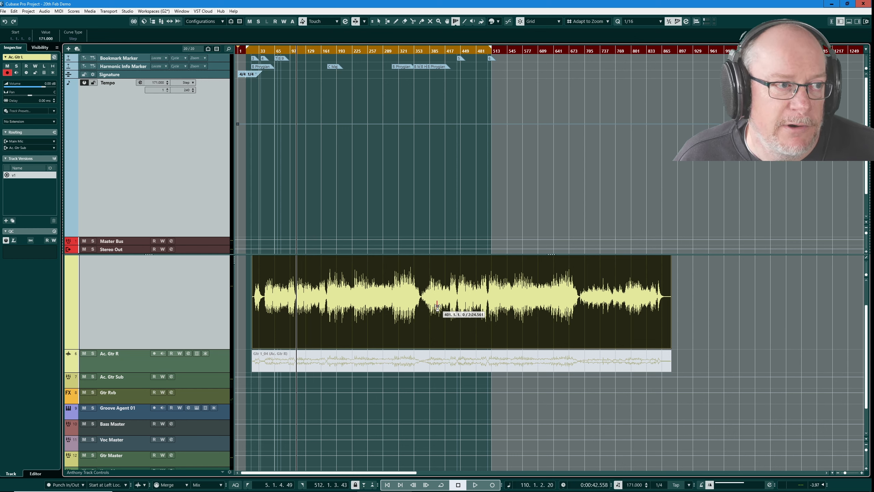
# - Select the Ac. Gtr L event and analyze its tempo with Tempo Detection
pyautogui.click(379, 22)
pyautogui.click(370, 286)
pyautogui.click(28, 11)
pyautogui.click(48, 121)
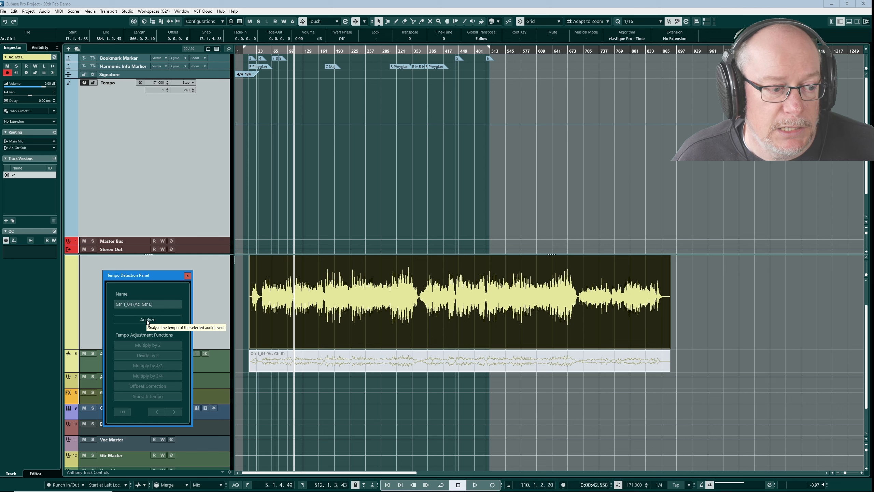
pyautogui.click(146, 320)
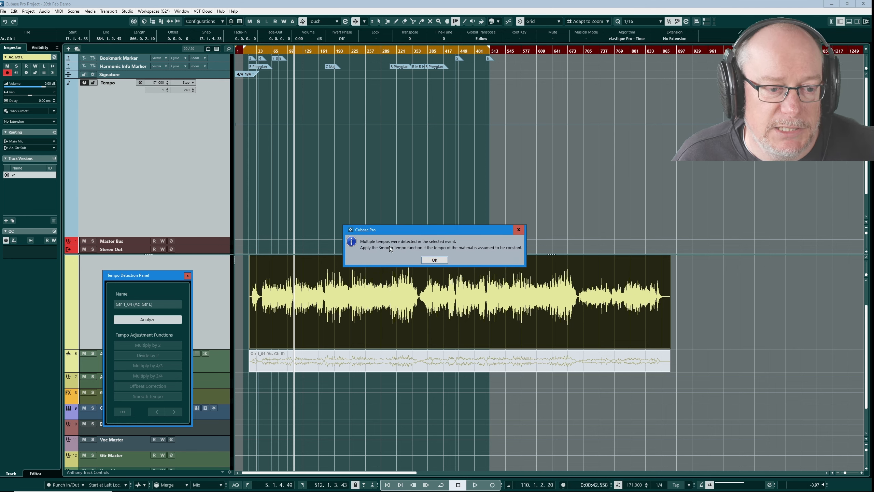
pyautogui.click(435, 261)
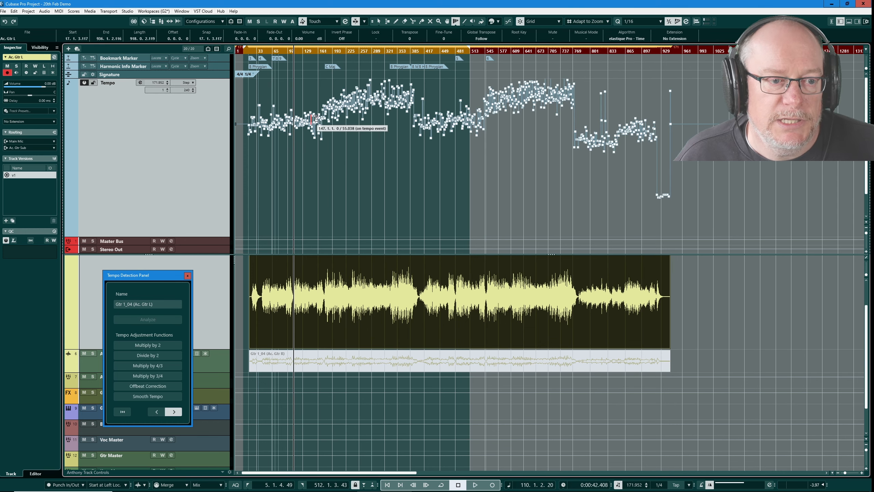
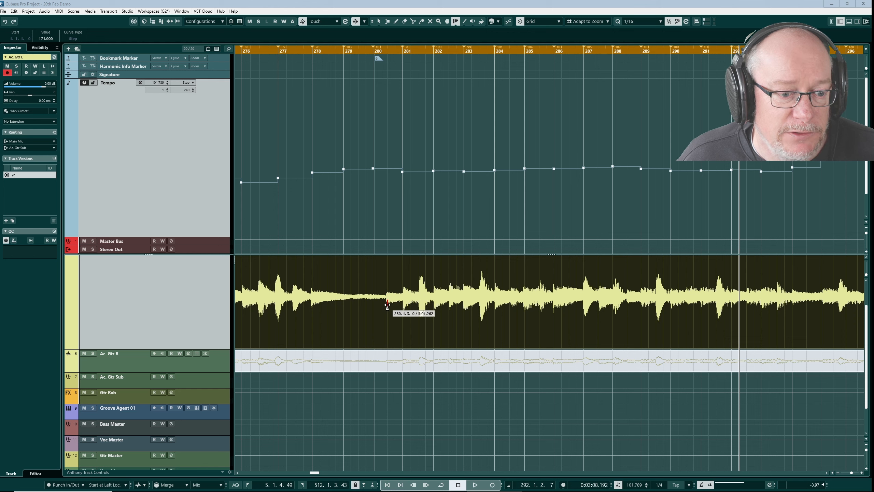
# - Play the guitar from just before bar 277 and stop playback at bar 281
pyautogui.click(272, 51)
pyautogui.press('space')
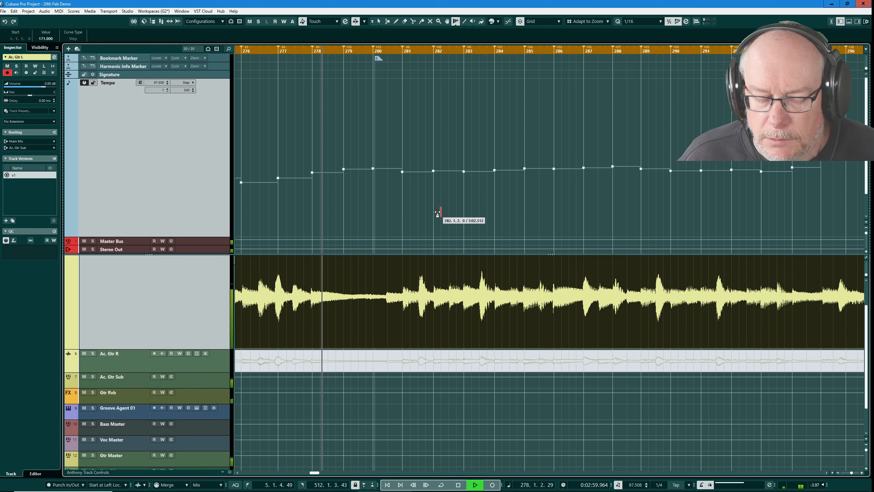
pyautogui.press('space')
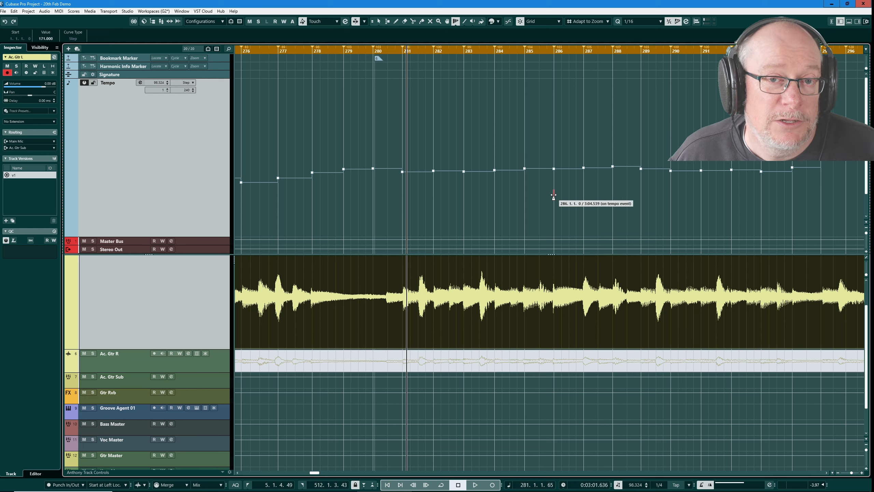
# - Select all detected tempo events on the Tempo track and delete them
pyautogui.scroll(-5, 462, 252)
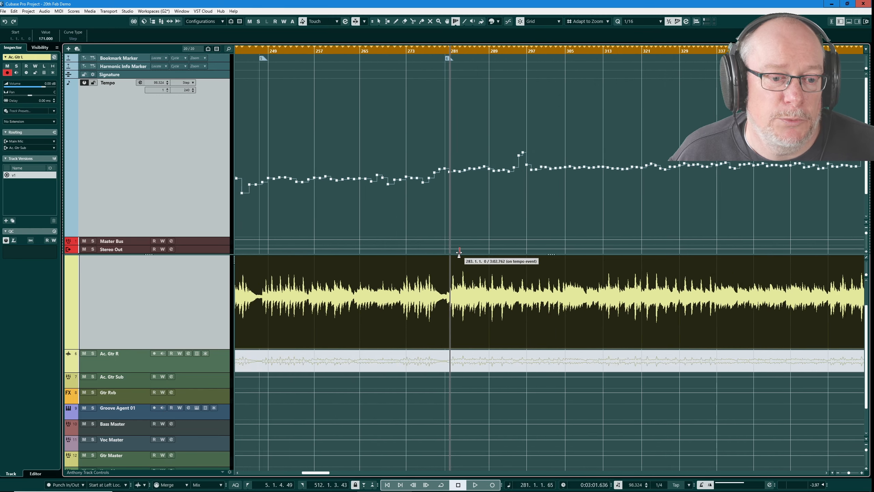
pyautogui.scroll(-10, 459, 252)
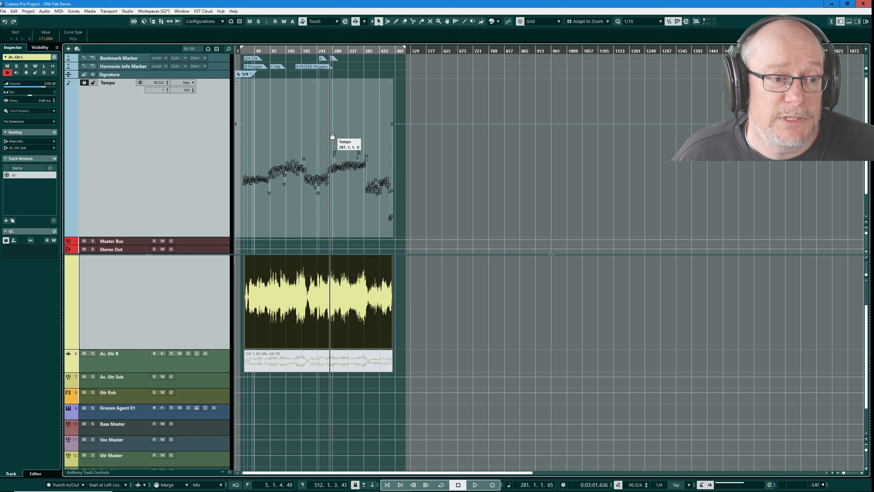
pyautogui.click(461, 168)
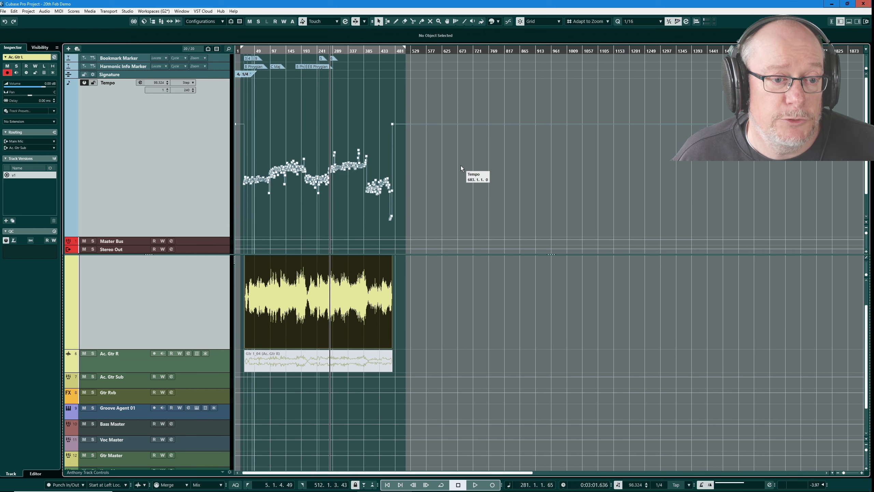
pyautogui.rightClick(128, 125)
pyautogui.click(154, 139)
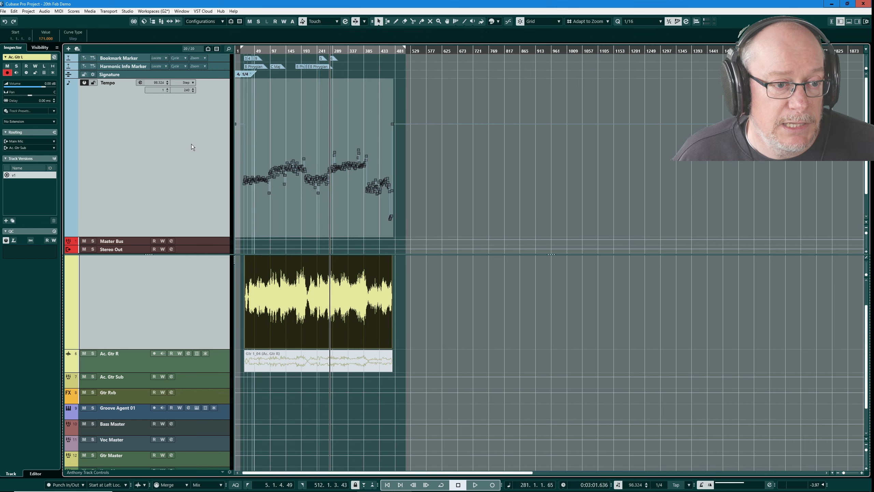
pyautogui.press('Delete')
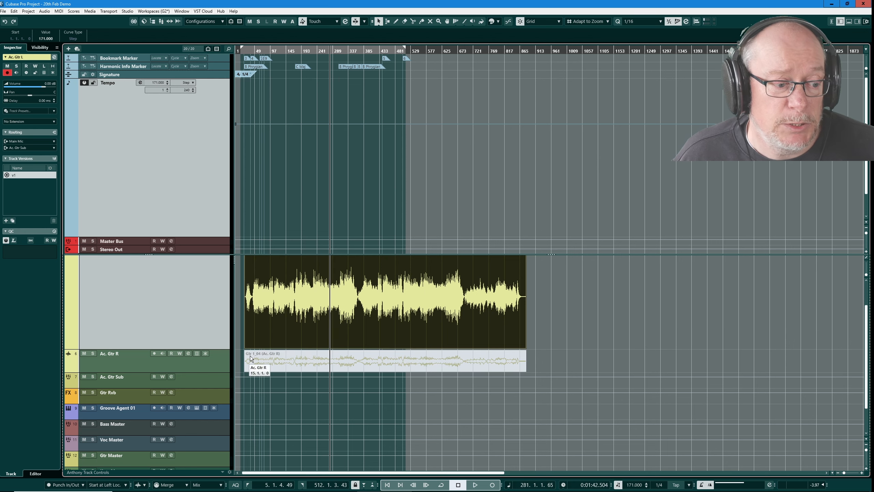
# - Select and record-enable the Groove Agent 01 track, check its drum kit, and close the instrument window
pyautogui.scroll(2, 199, 364)
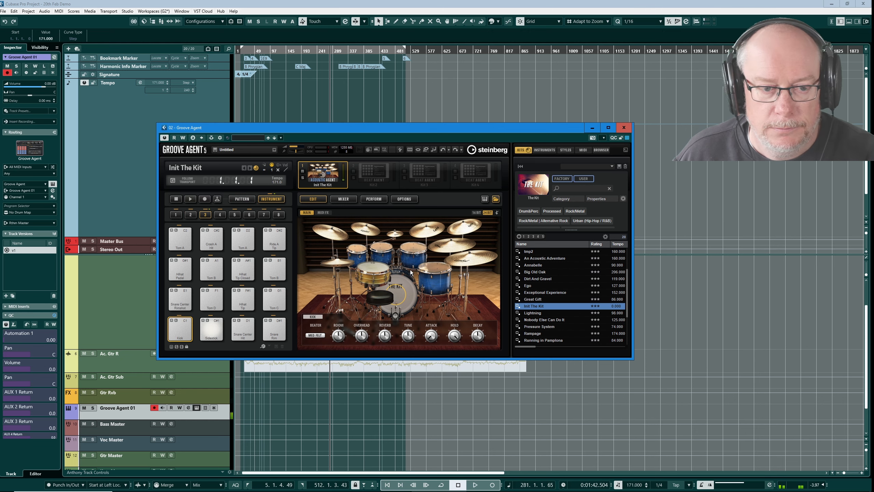
pyautogui.click(624, 128)
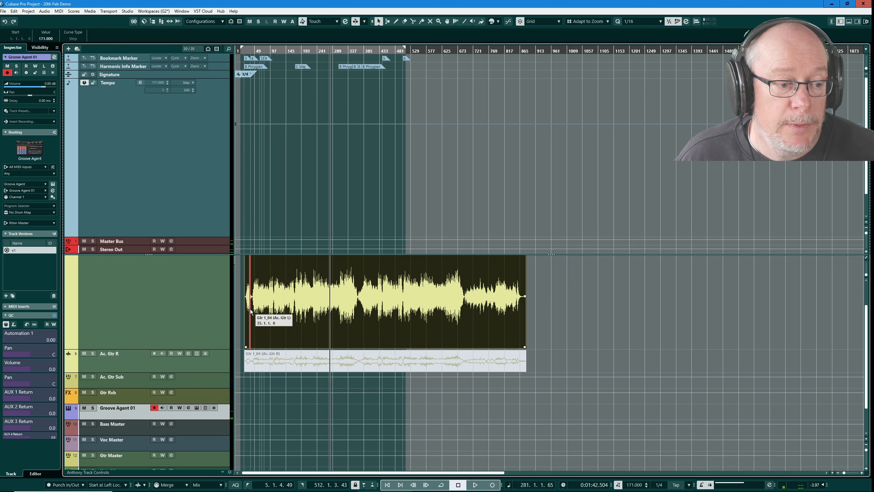
# - Place the cursor at bar 15 and examine where the opening guitar notes fall against the bar grid
pyautogui.scroll(5, 250, 309)
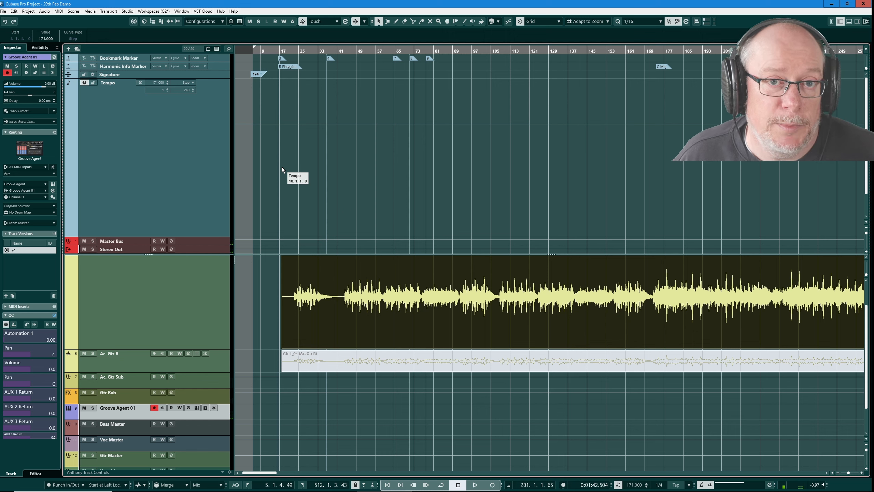
pyautogui.click(275, 51)
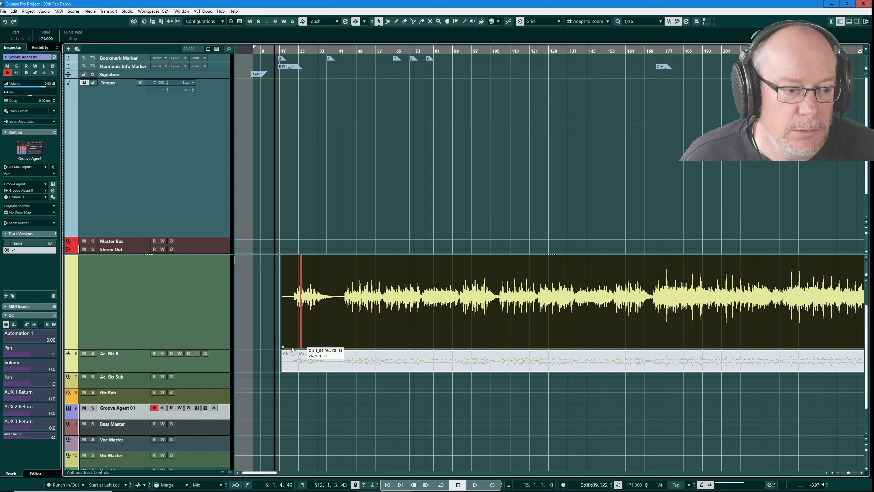
pyautogui.scroll(4, 294, 306)
pyautogui.scroll(2, 307, 308)
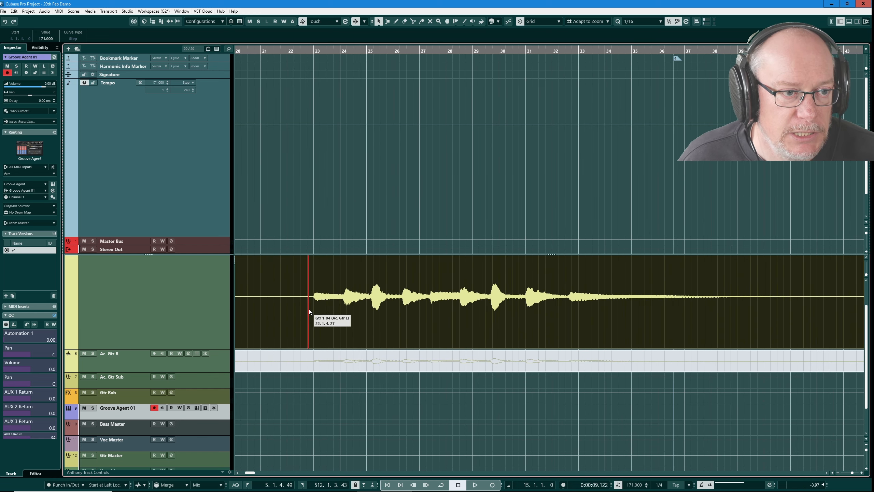
pyautogui.scroll(-4, 316, 311)
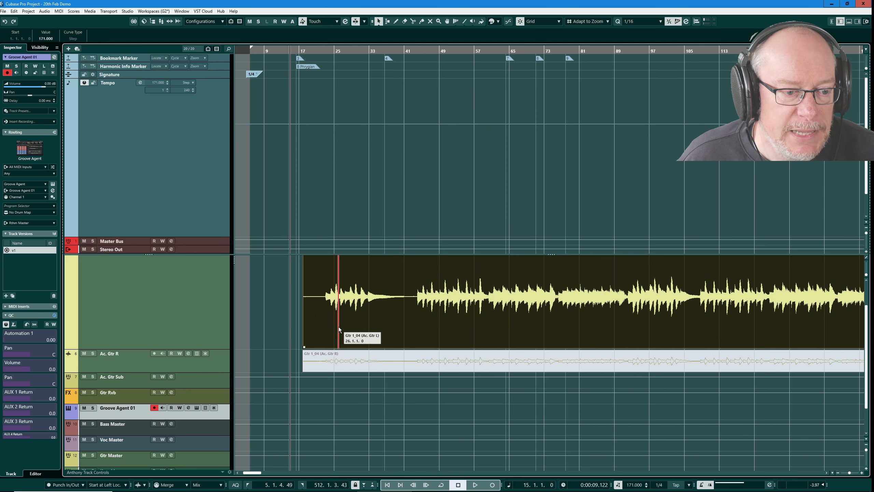
pyautogui.scroll(7, 320, 296)
pyautogui.scroll(1, 480, 297)
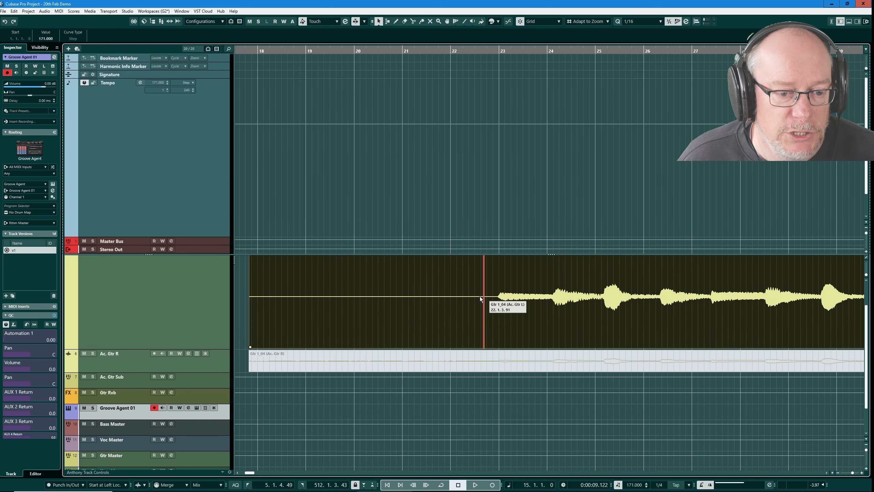
pyautogui.scroll(-2, 499, 298)
pyautogui.scroll(2, 528, 296)
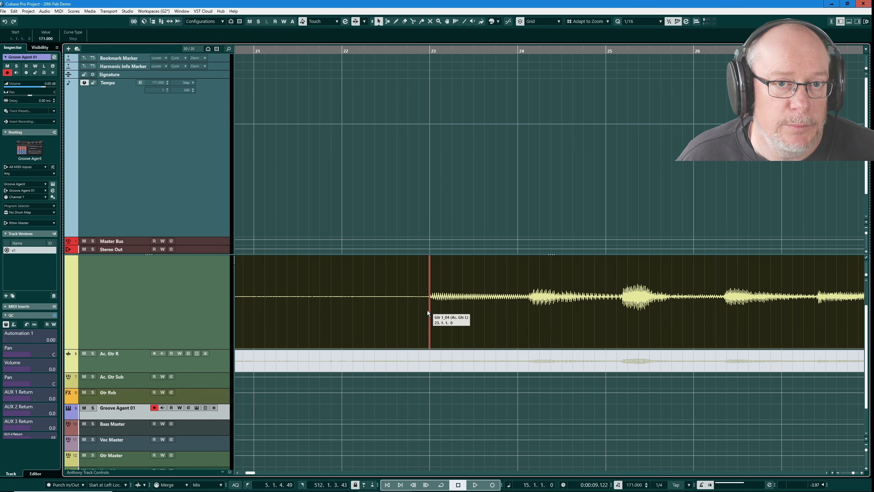
pyautogui.scroll(-7, 412, 290)
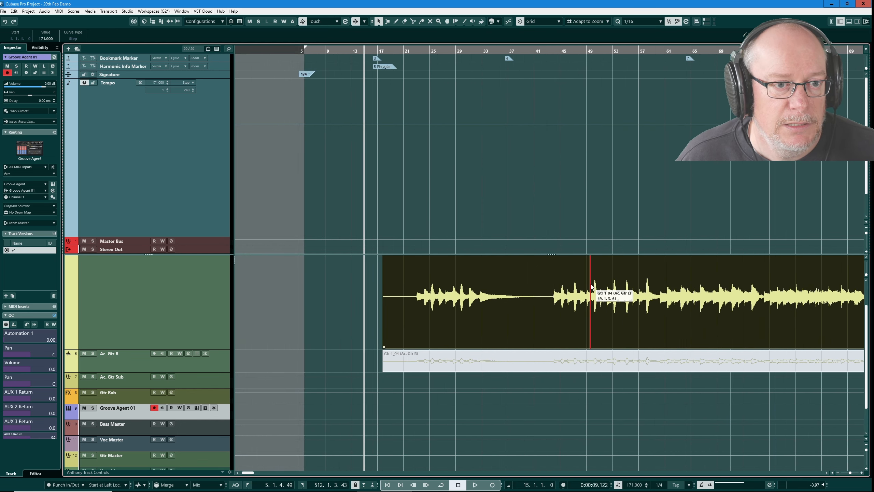
pyautogui.scroll(2, 516, 283)
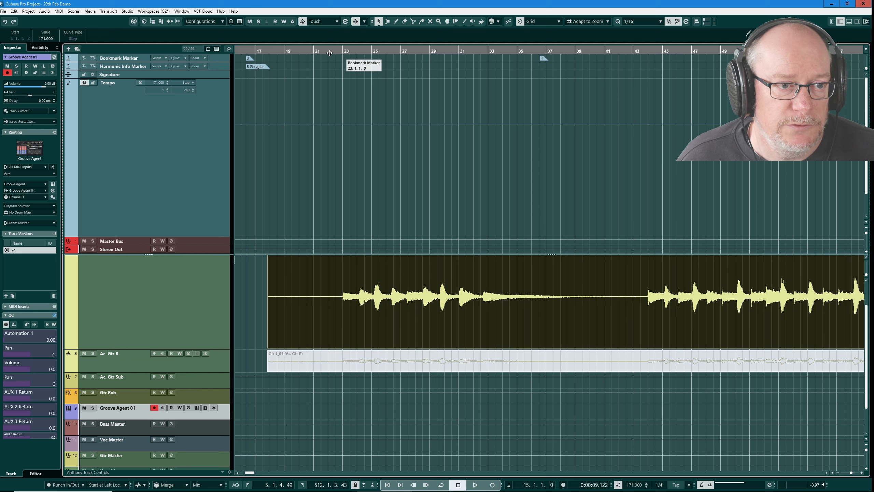
# - With the metronome click off, record drum hits against the guitar on the Groove Agent 01 track from bar 19 to about bar 75
pyautogui.click(292, 51)
pyautogui.press('c')
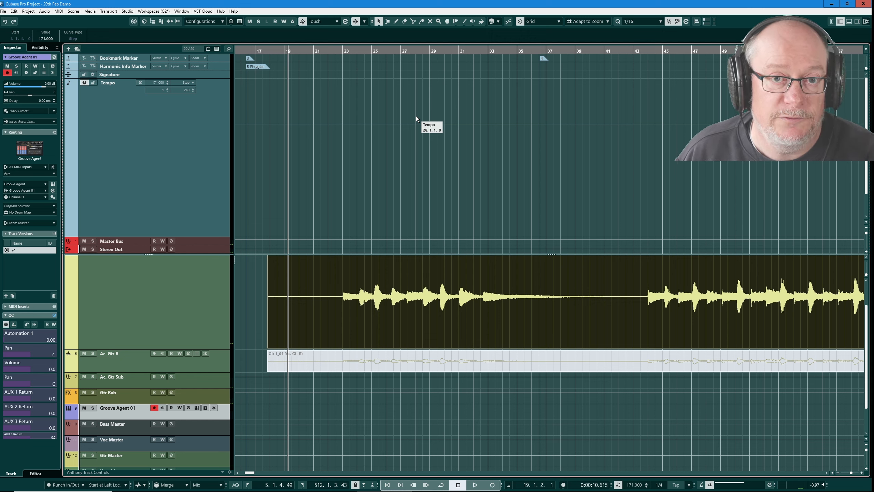
pyautogui.press('KP_Multiply')
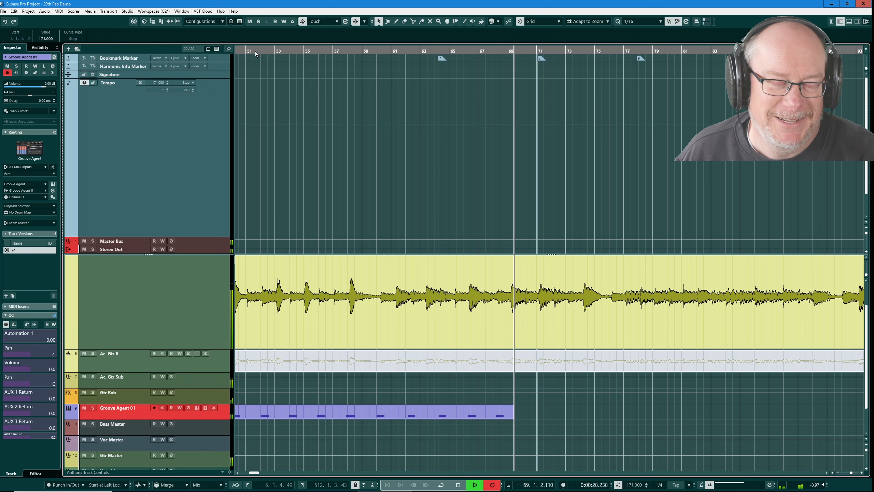
pyautogui.press('space')
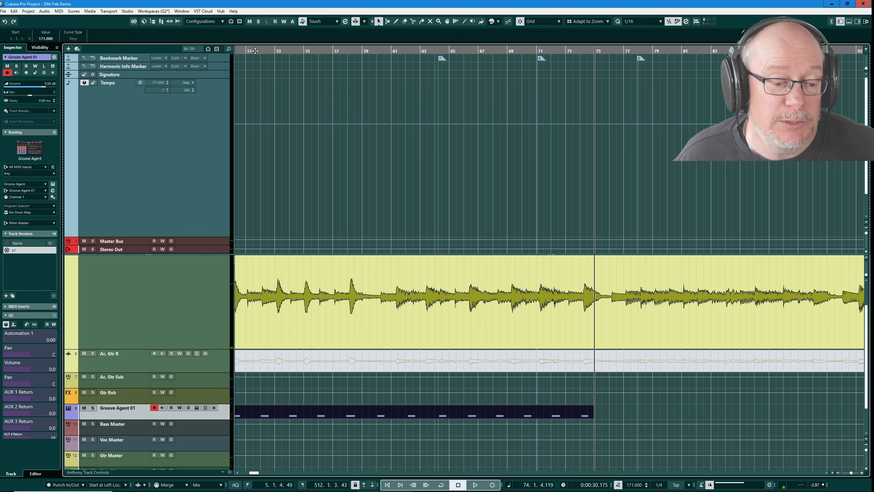
# - Split the Ac. Gtr L event at bars 44 and 76 to isolate the second guitar phrase
pyautogui.press('KP_1')
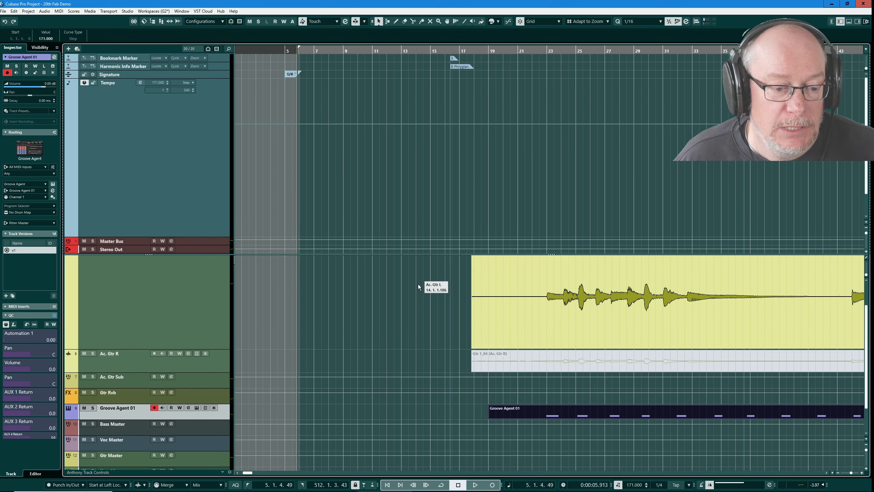
pyautogui.scroll(-9, 418, 285)
pyautogui.scroll(5, 364, 333)
pyautogui.scroll(2, 404, 359)
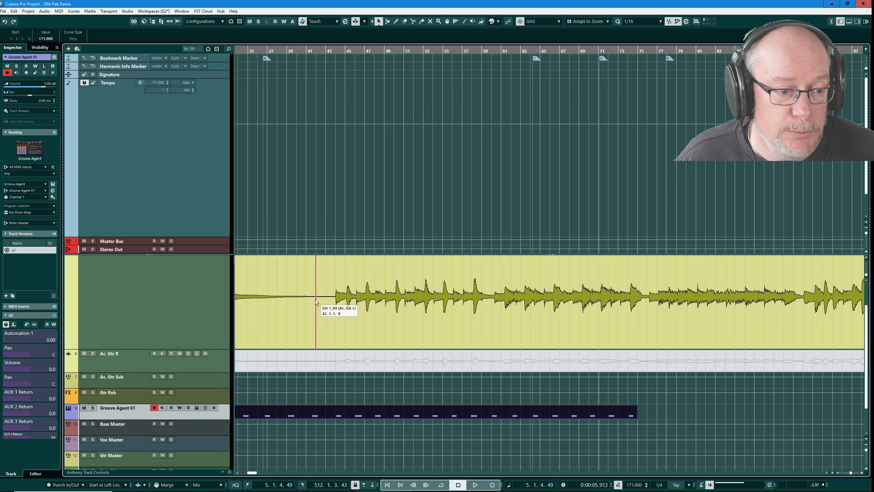
pyautogui.press('3')
pyautogui.click(336, 304)
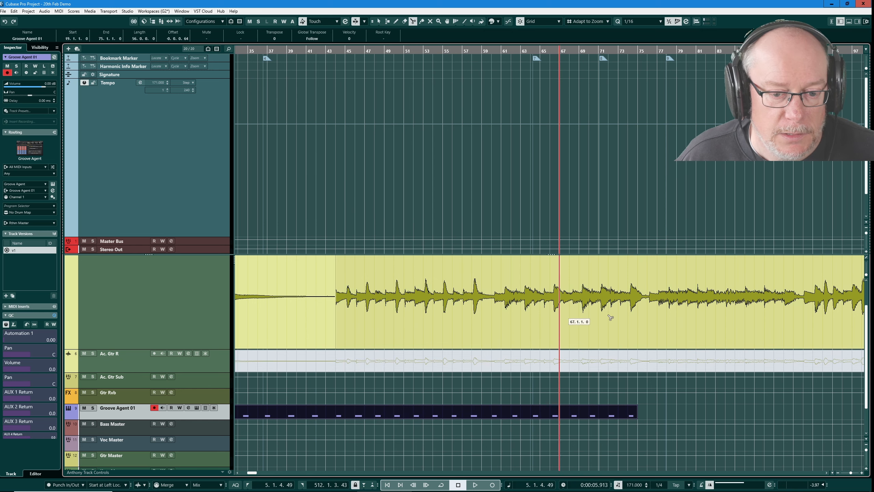
pyautogui.click(648, 309)
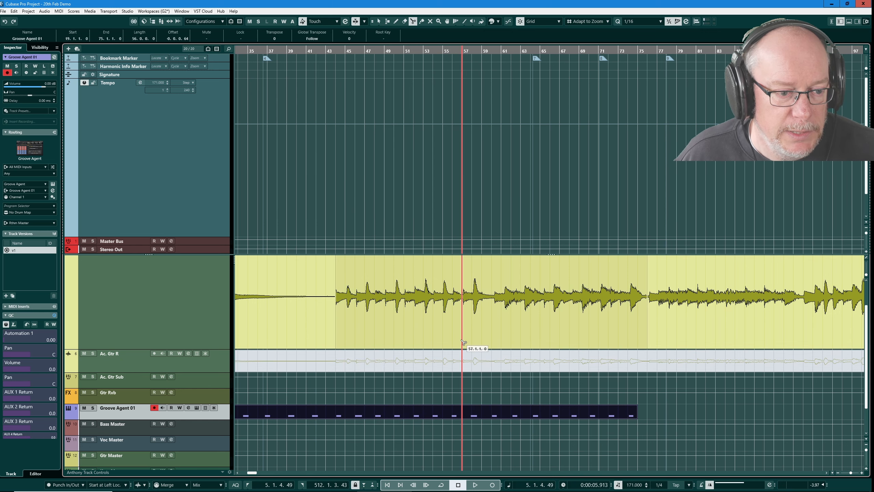
# - Select the isolated guitar section, set the cycle range to it, and play it back with the recorded drum hits
pyautogui.press('1')
pyautogui.click(478, 302)
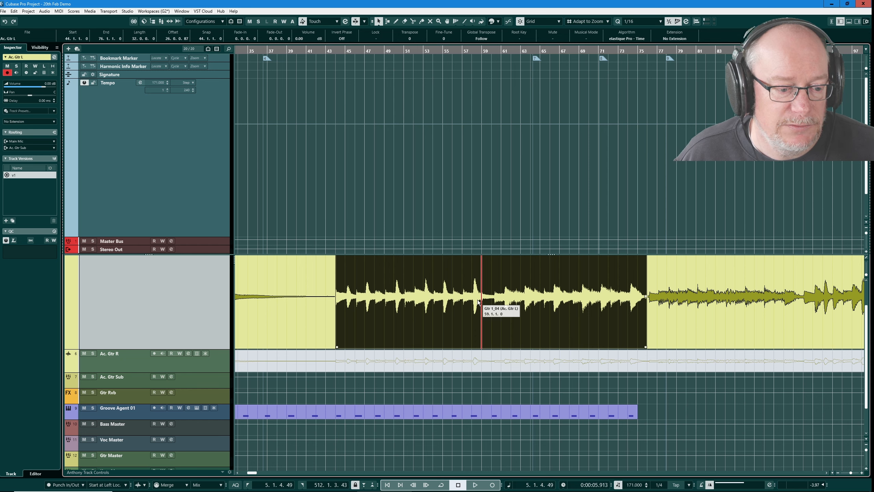
pyautogui.press('p')
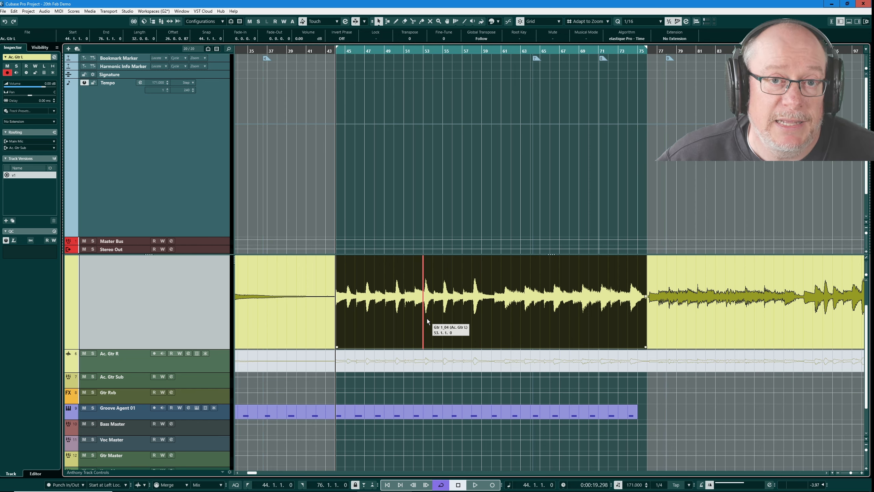
pyautogui.press('space')
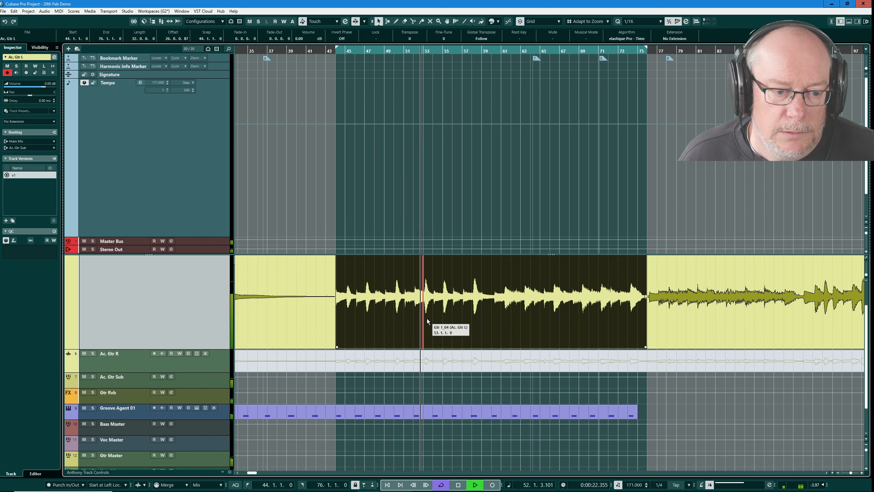
pyautogui.press('space')
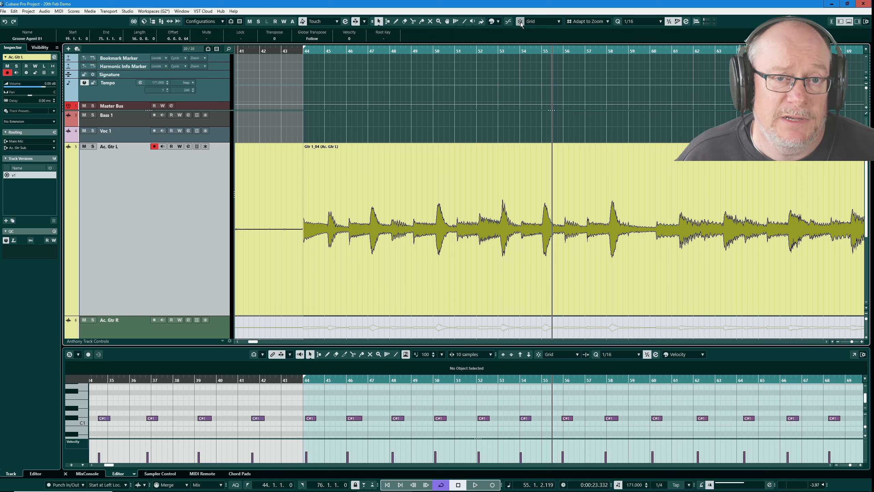
# - Nudge the recorded C#1 notes between bars 44 and 54 in time so they line up with the guitar's note attacks
pyautogui.moveTo(312, 418); pyautogui.dragTo(357, 420)
pyautogui.click(352, 418)
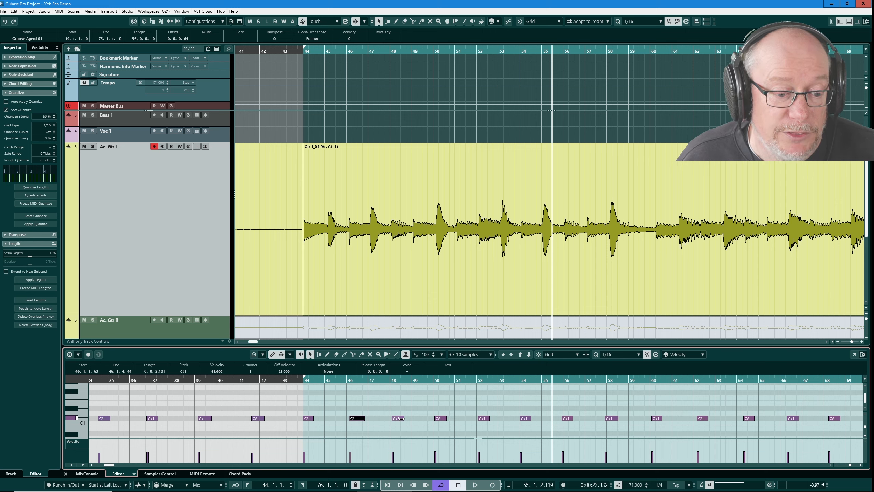
pyautogui.click(400, 418)
pyautogui.moveTo(402, 421); pyautogui.dragTo(443, 421)
pyautogui.click(441, 418)
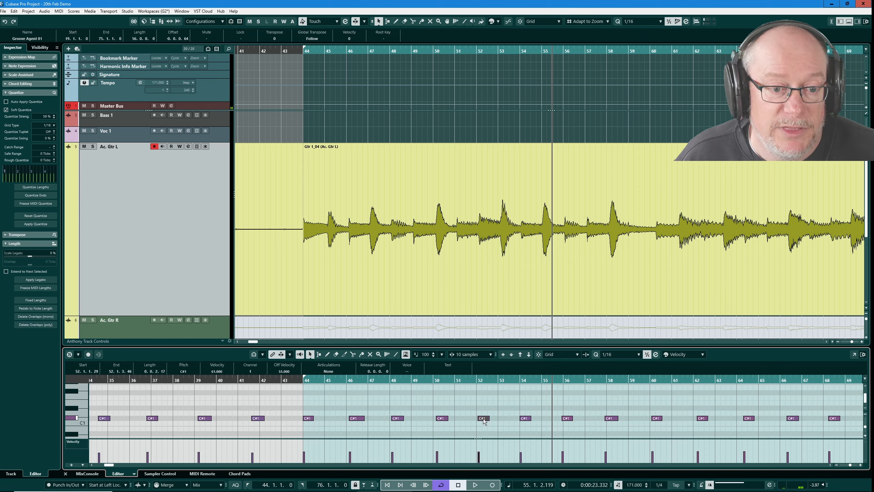
pyautogui.moveTo(483, 421); pyautogui.dragTo(527, 421)
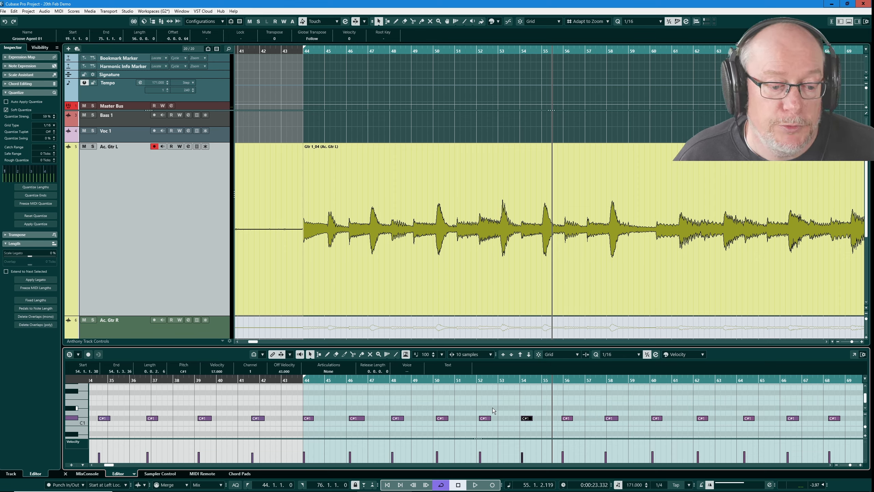
# - Select all the drum notes and calculate the tempo from these MIDI events, using 1/4 note distance and Begin at Bar Start
pyautogui.hotkey('ctrl', 'a')
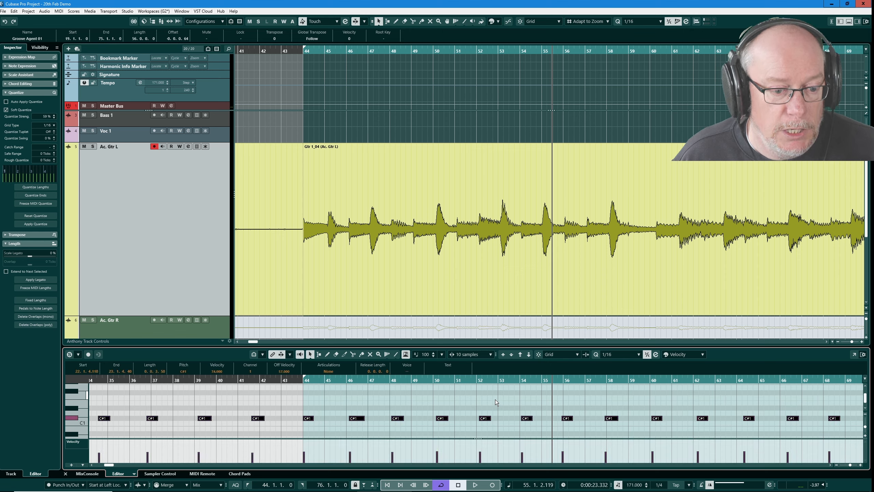
pyautogui.click(58, 11)
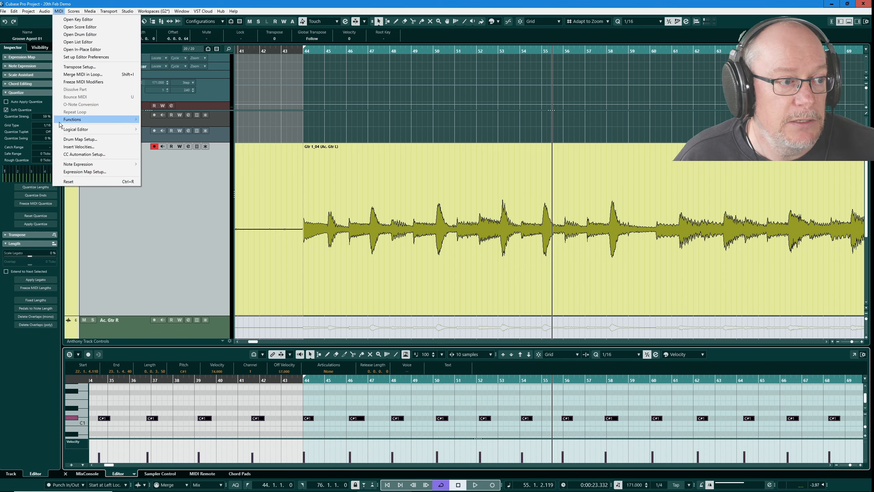
pyautogui.moveTo(62, 120)
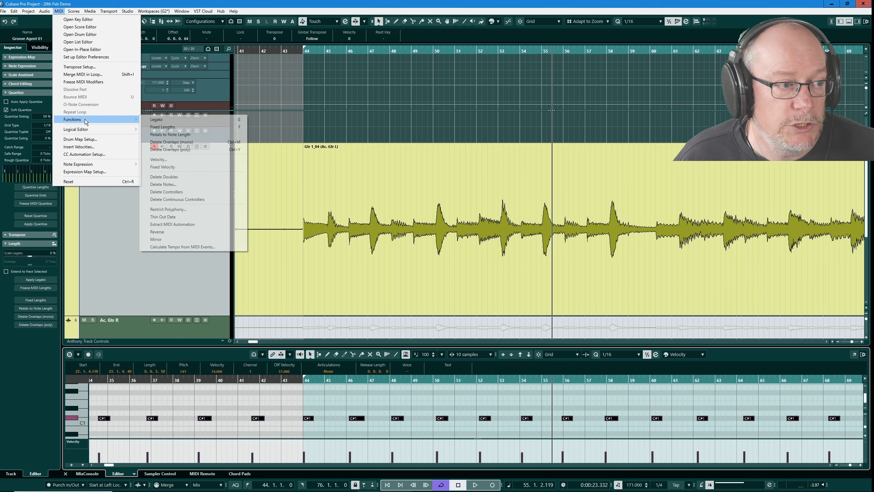
pyautogui.click(181, 246)
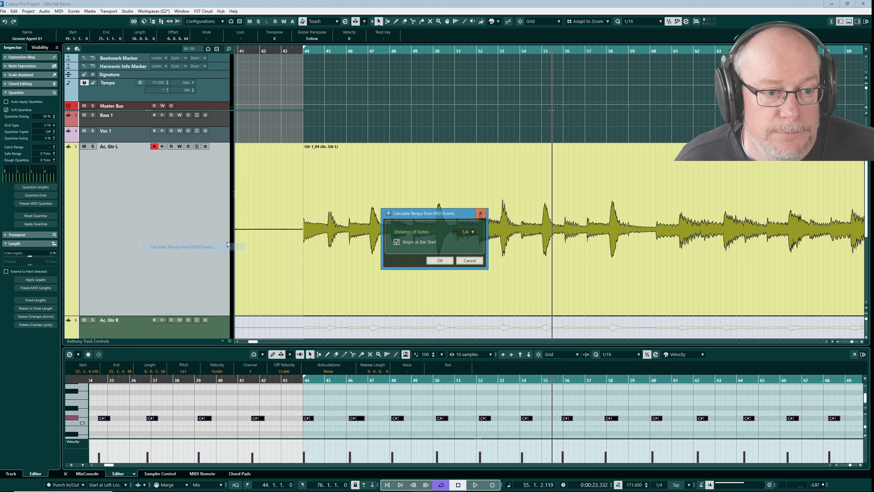
pyautogui.click(434, 261)
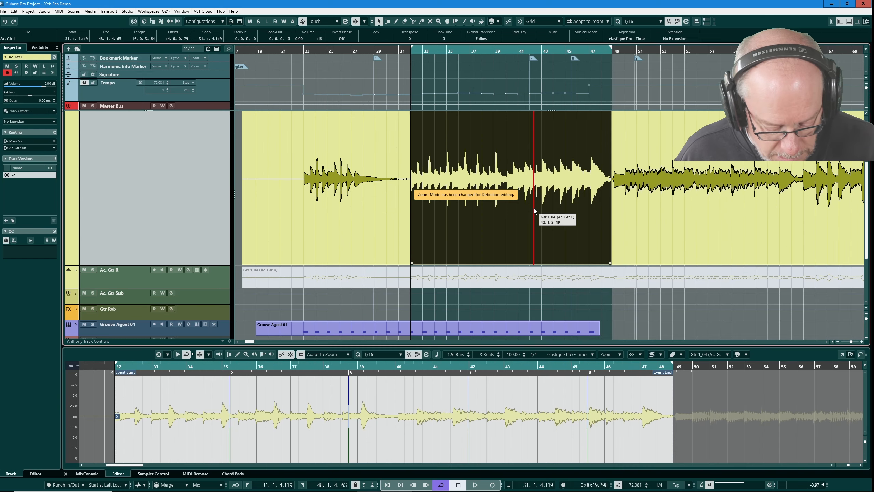
# - Turn on the metronome click, mute Groove Agent 01, and play the cycled guitar section to check it against the new tempo map
pyautogui.press('c')
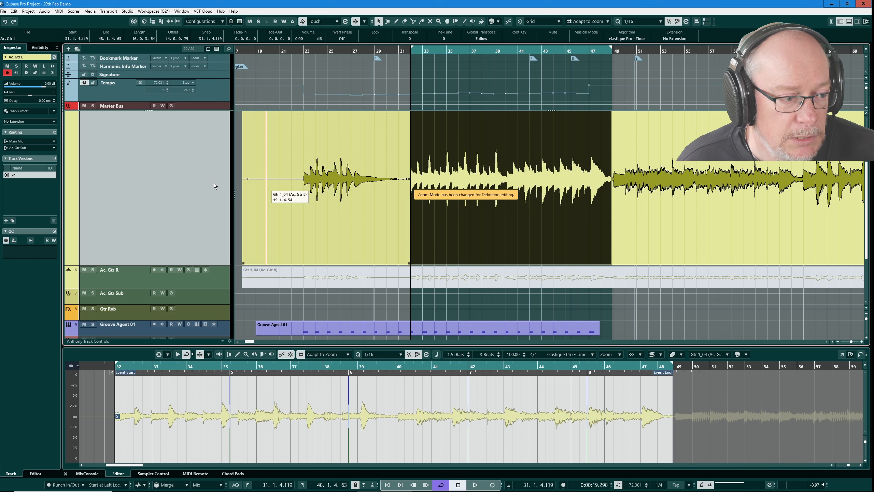
pyautogui.click(84, 325)
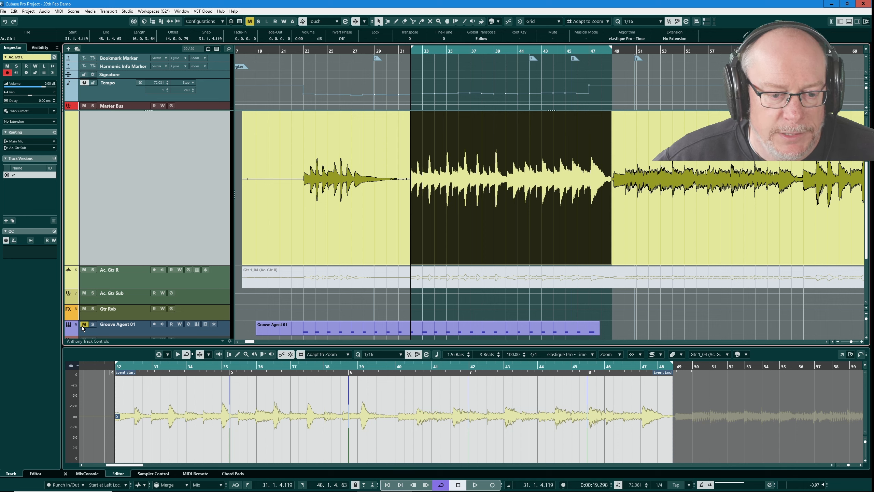
pyautogui.press('space')
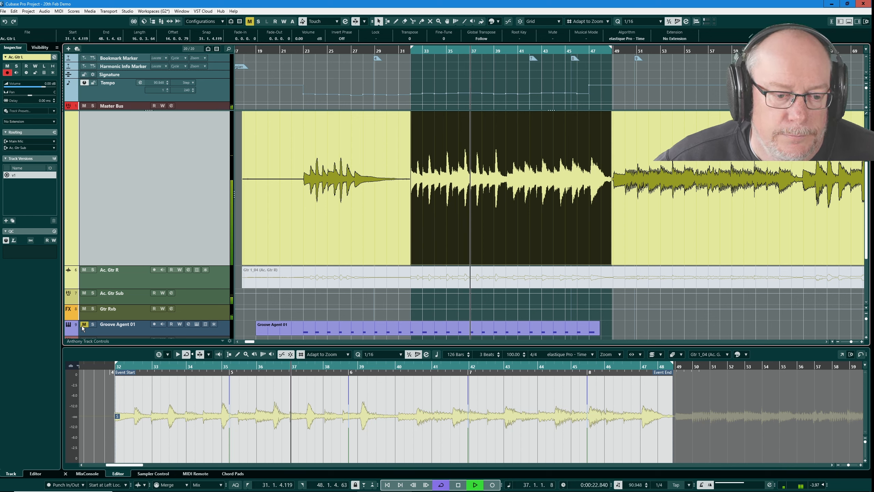
pyautogui.press('space')
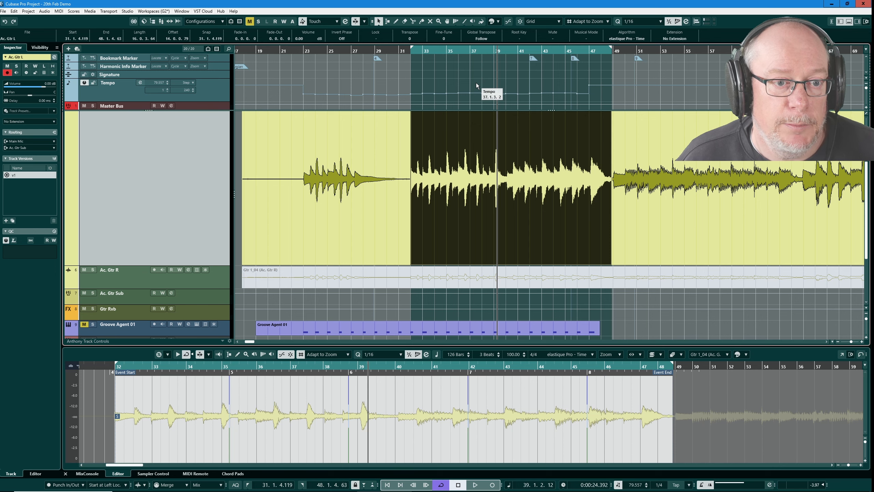
pyautogui.scroll(4, 473, 82)
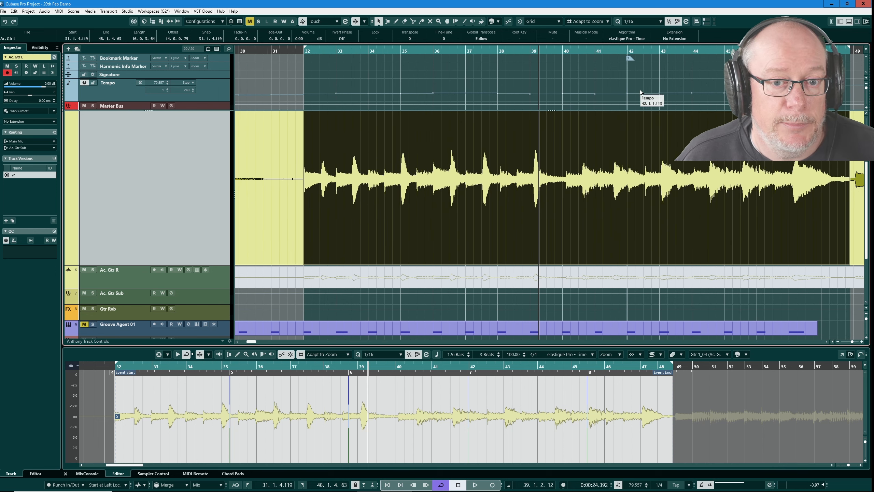